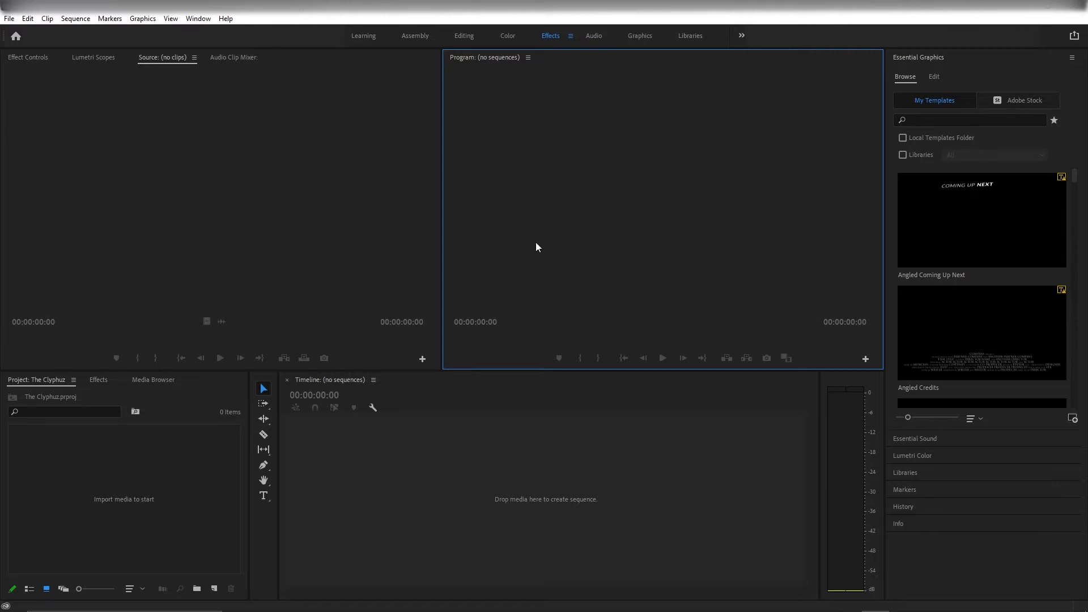
Start a new sequence and choose the AVCHD 1080p24 preset.
click(278, 247)
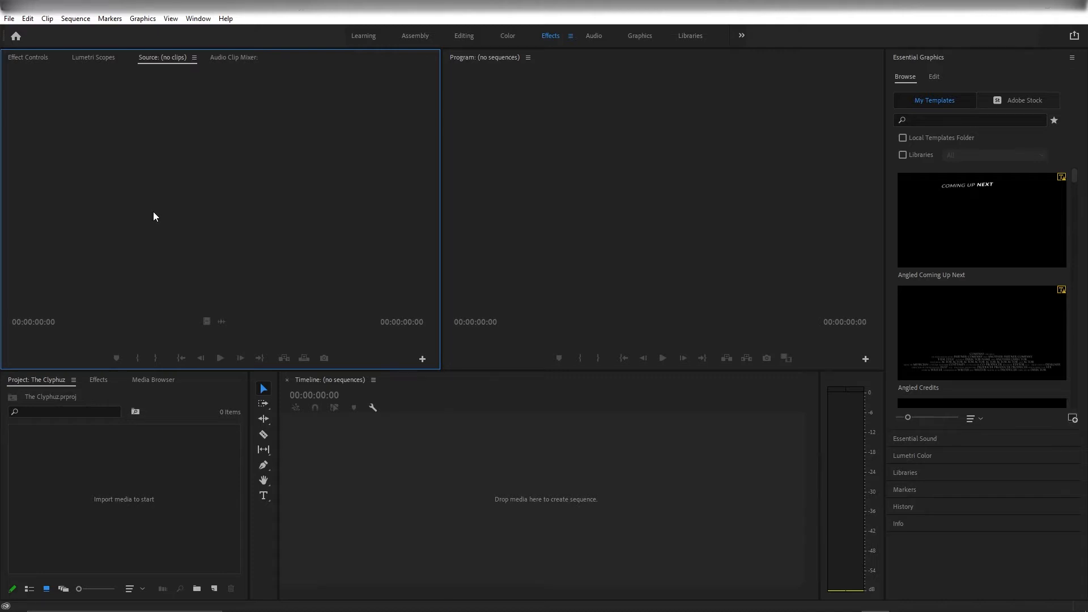
click(10, 19)
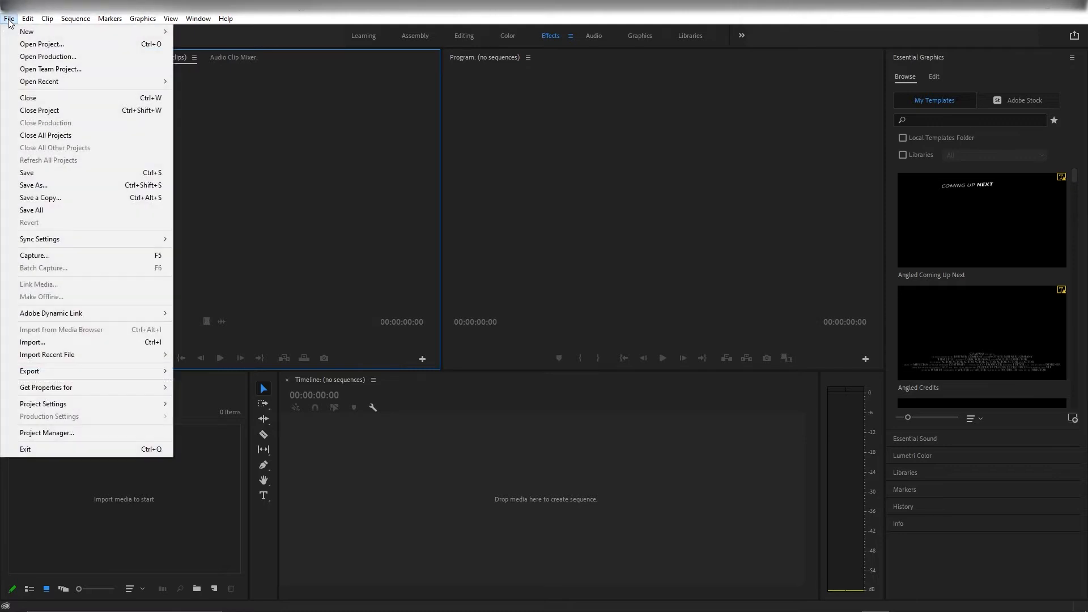
mouse_move(19, 32)
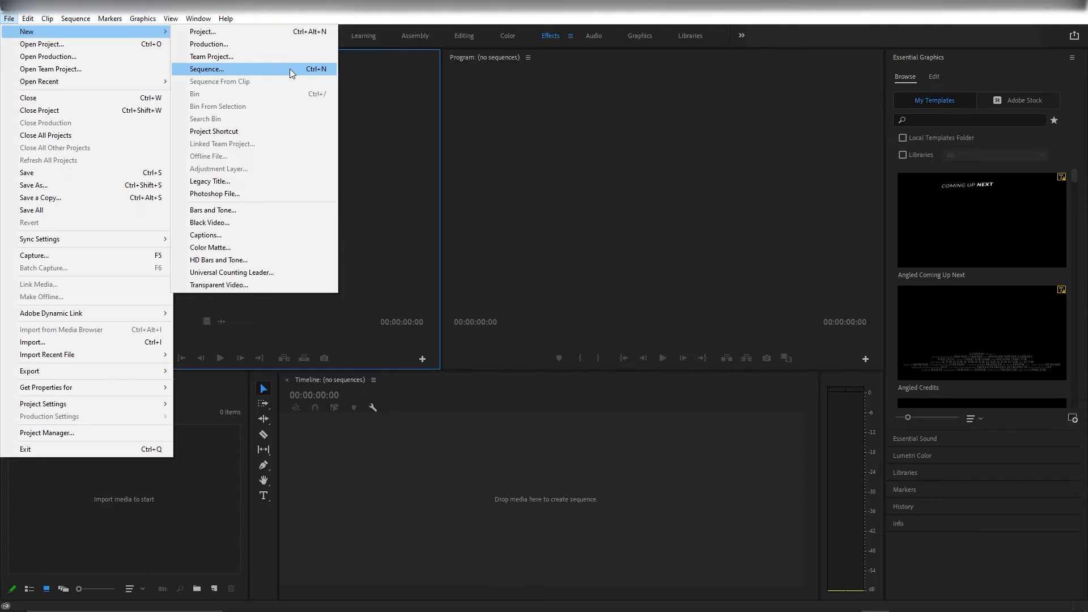
click(290, 69)
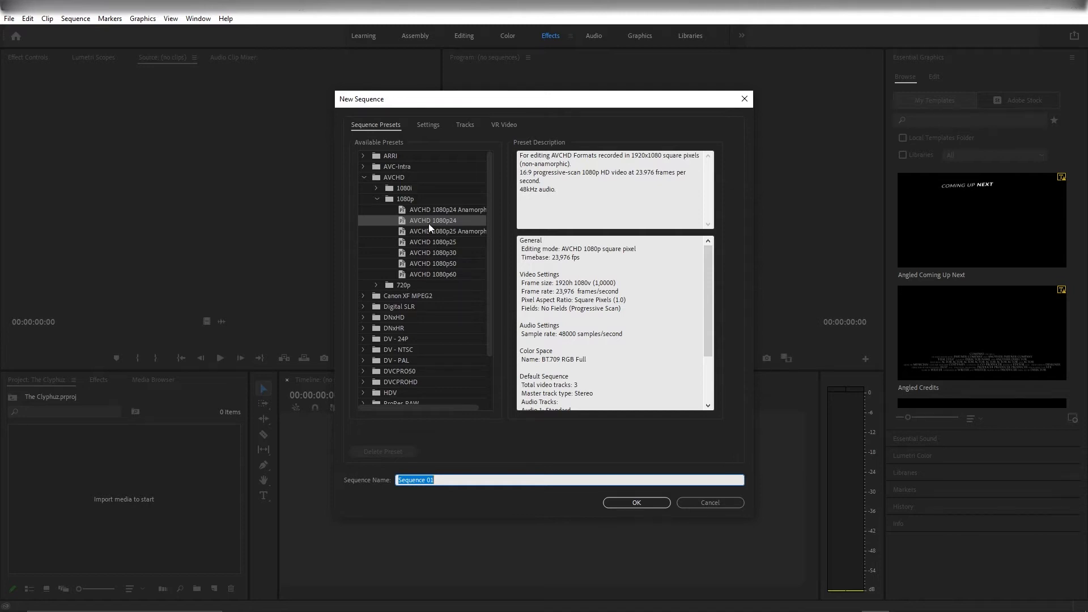
click(409, 177)
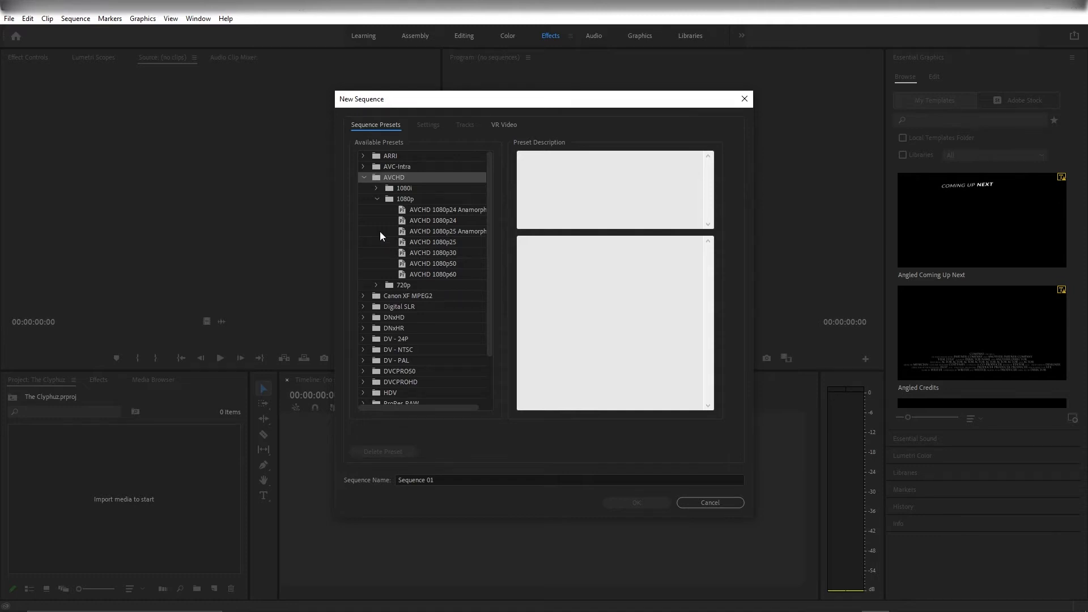
click(445, 221)
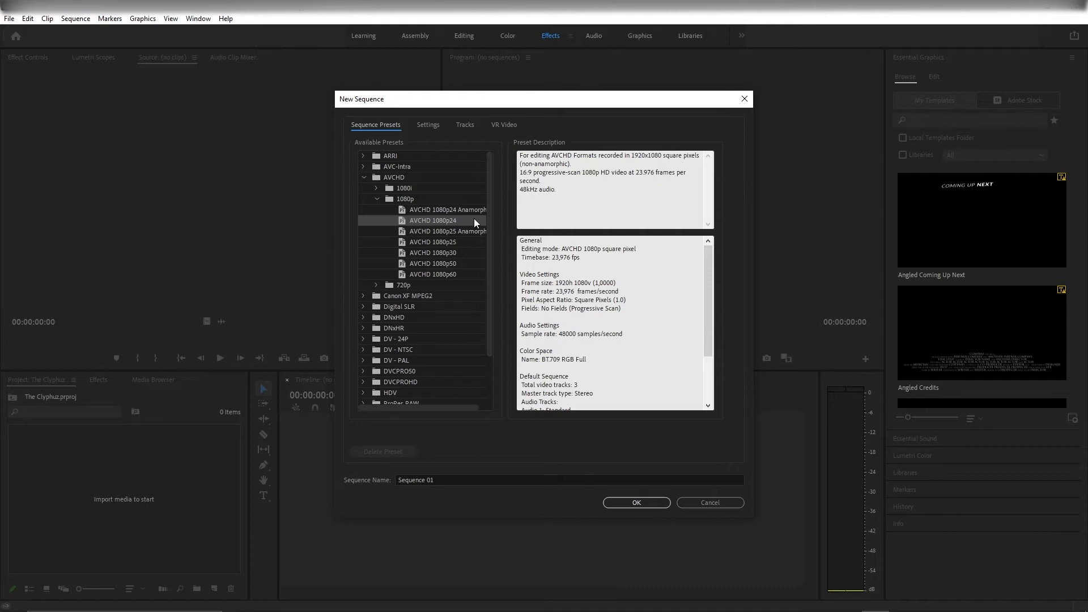
Set the new sequence's editing mode to Custom, then return to the presets and create the sequence.
click(429, 126)
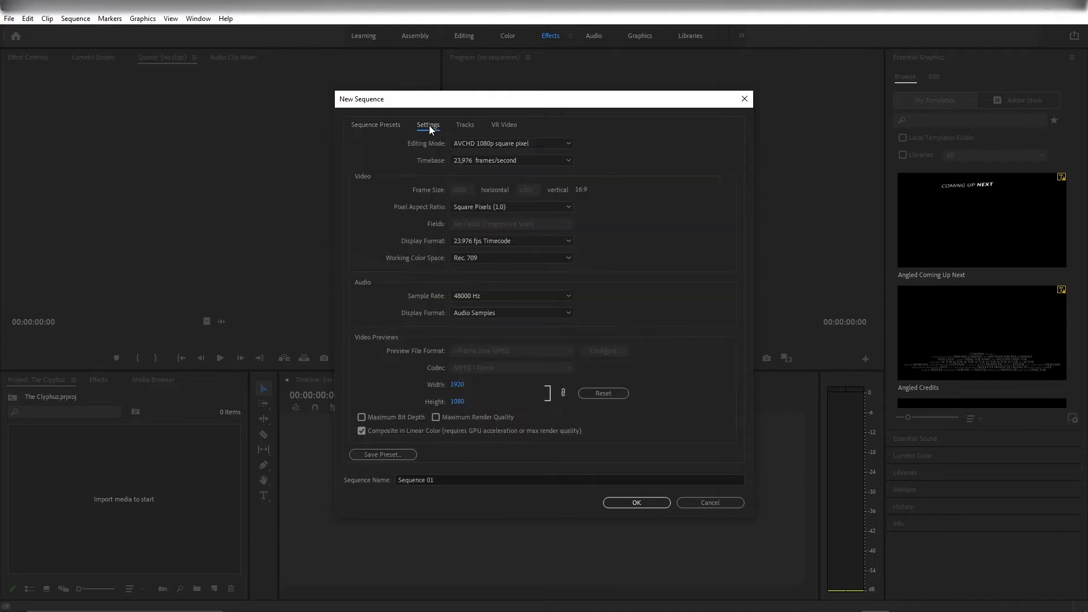
click(473, 146)
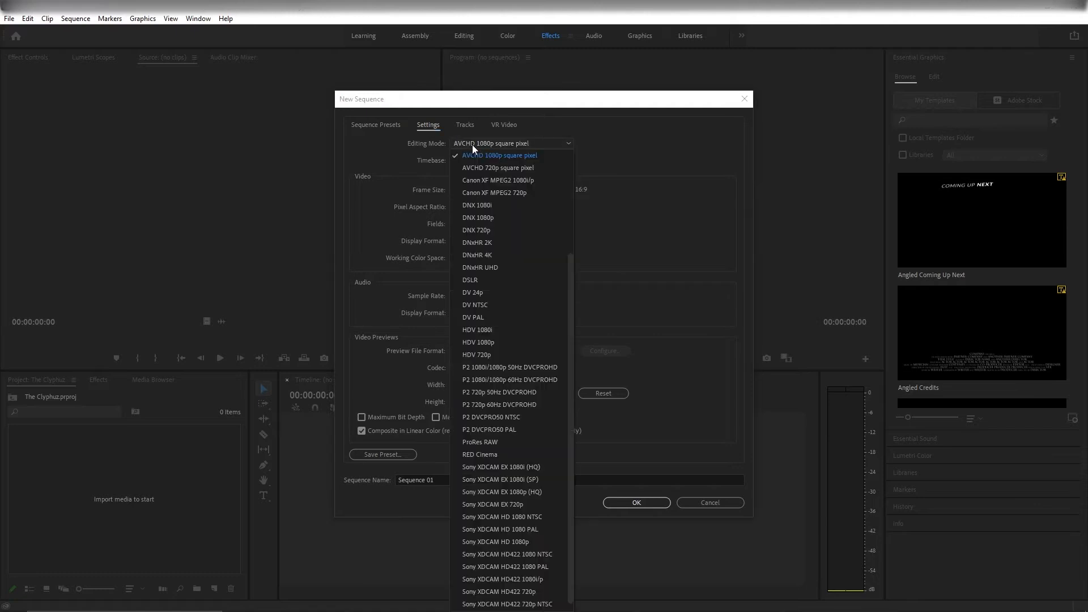
scroll(498, 201, up, 4)
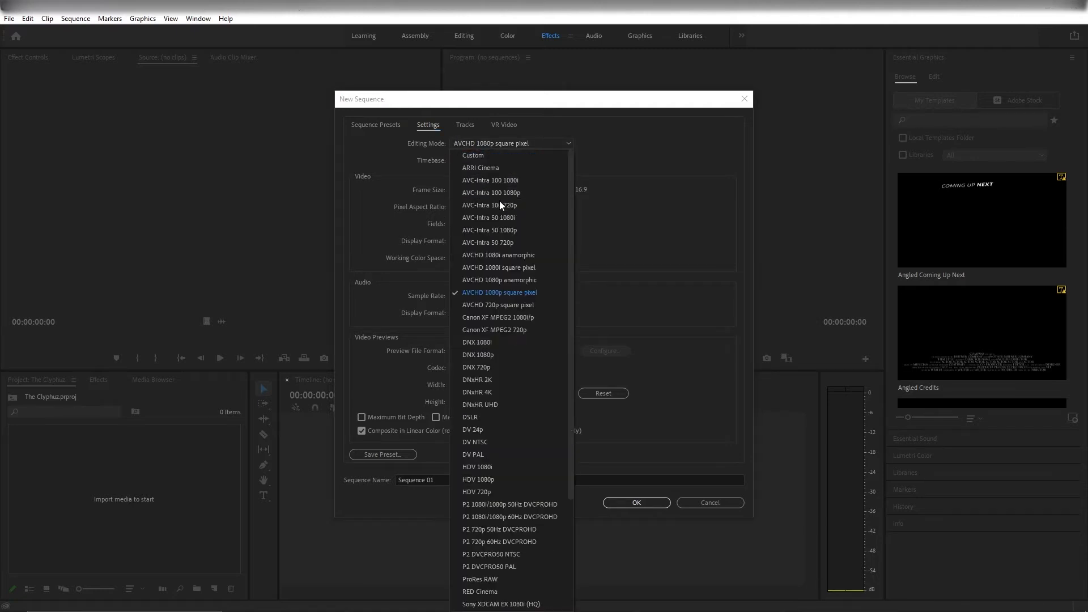
click(480, 156)
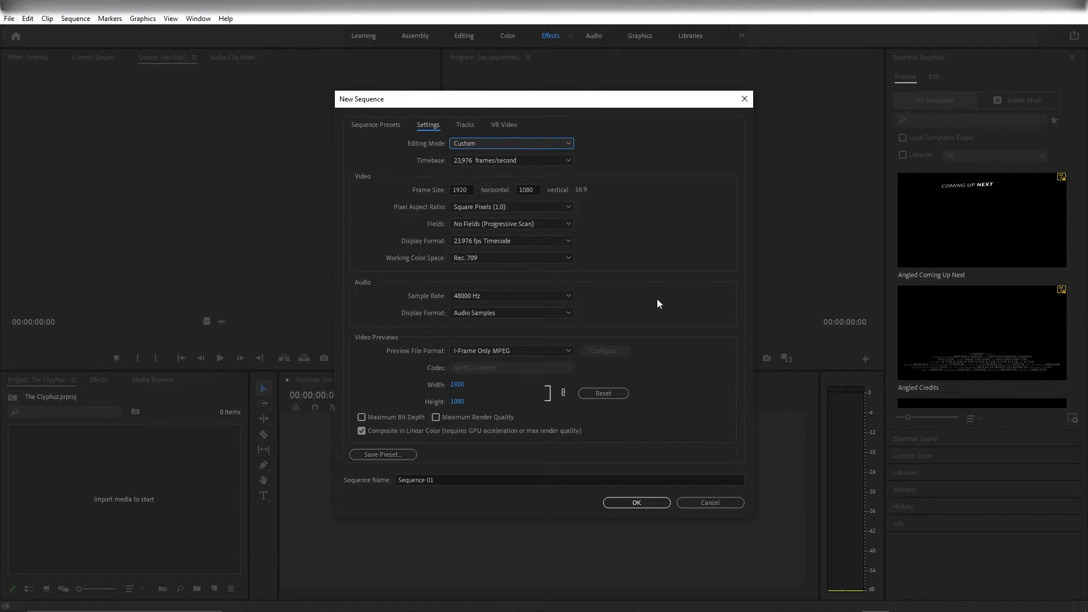
click(375, 125)
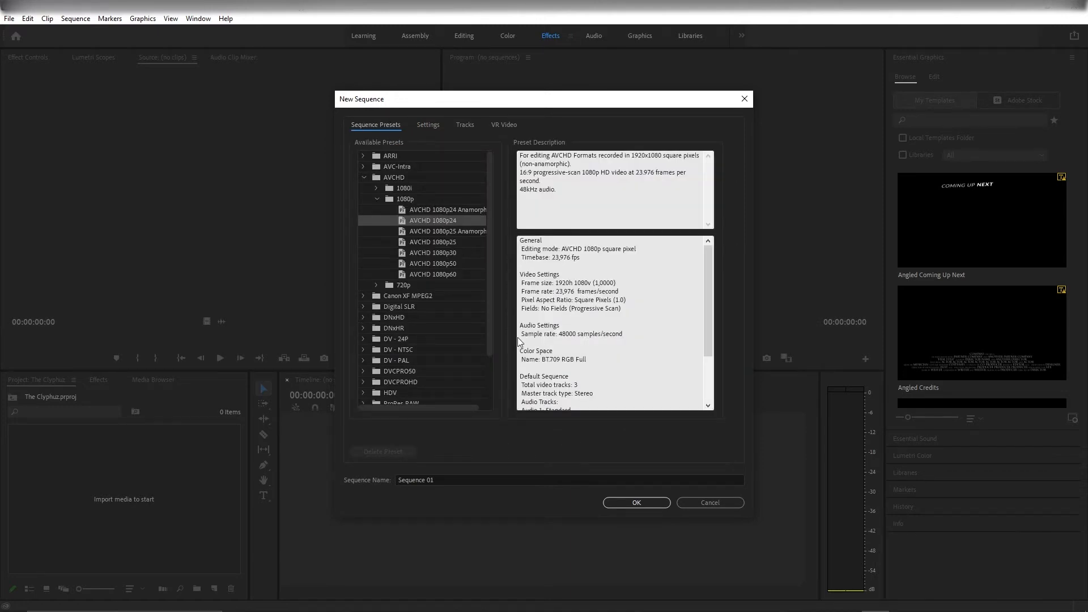
click(634, 502)
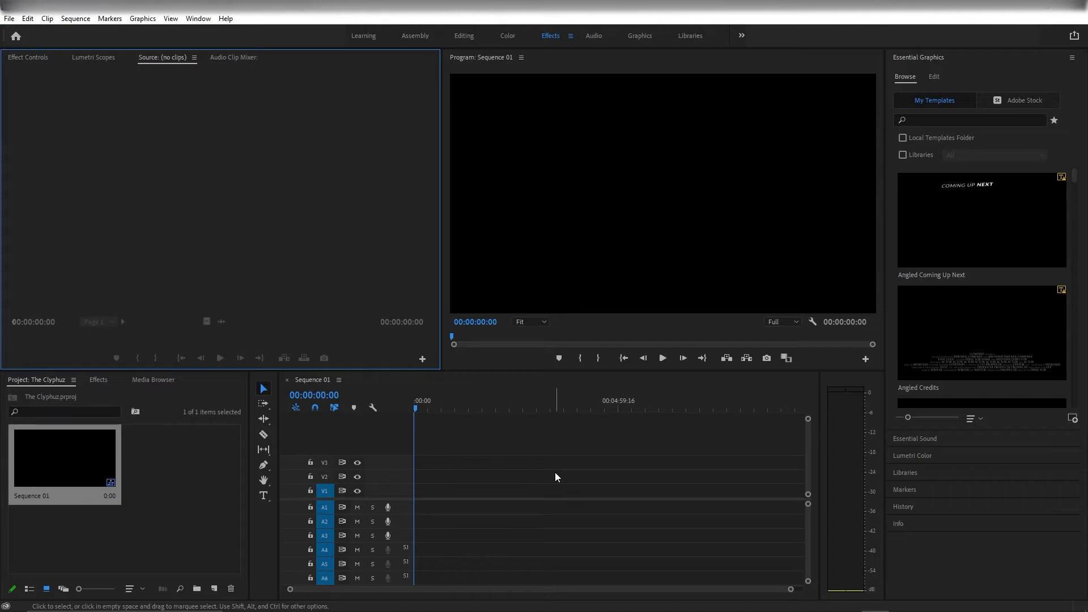
Add the text "Tutorial" to the upper-left area of the program frame with the Type tool.
key(t)
click(263, 497)
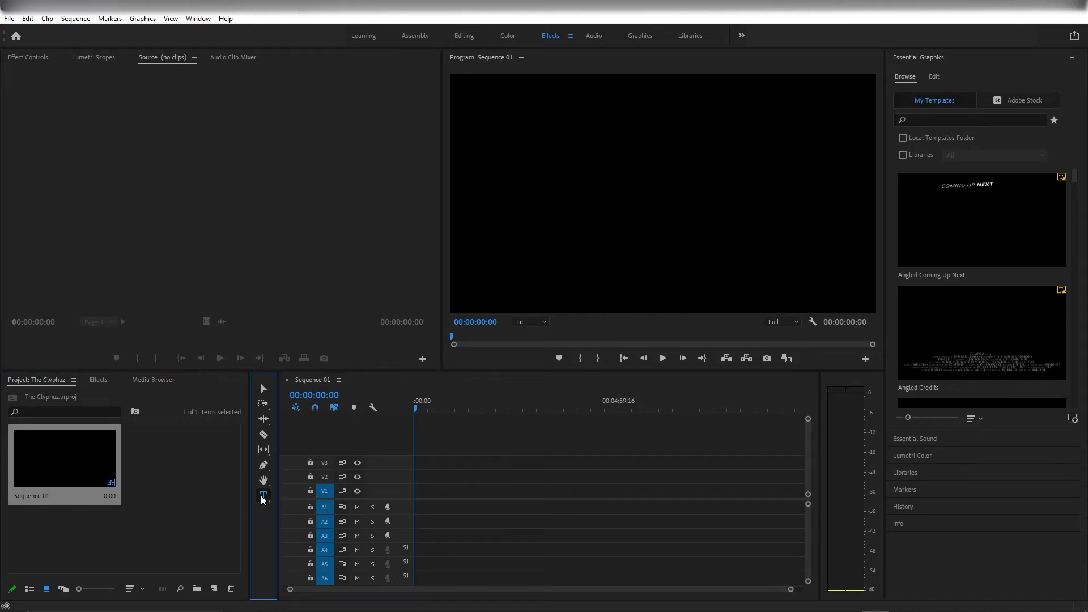
click(519, 169)
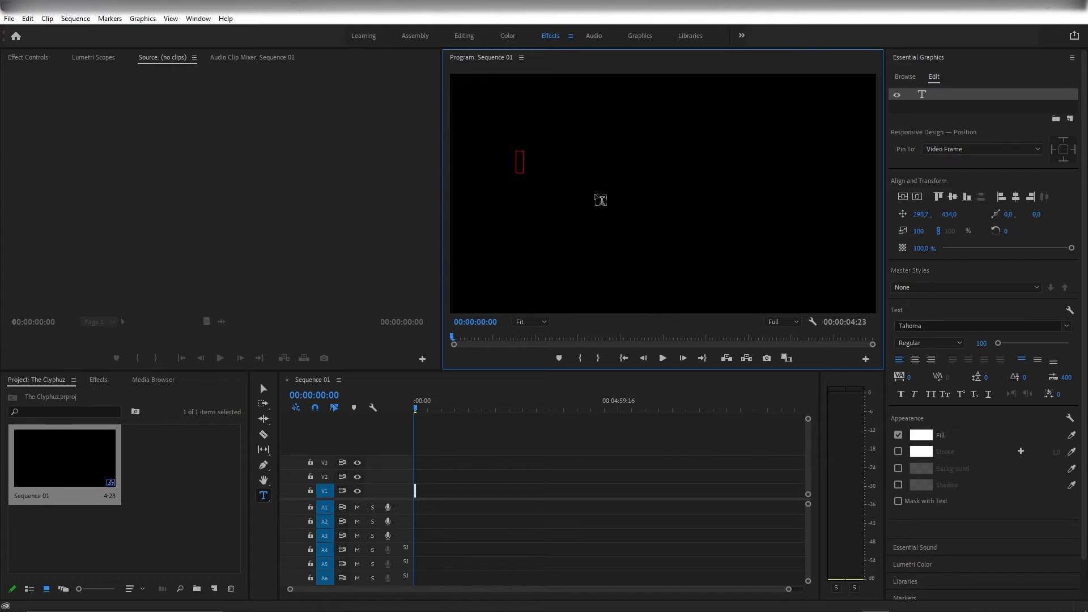
text(Tutorial)
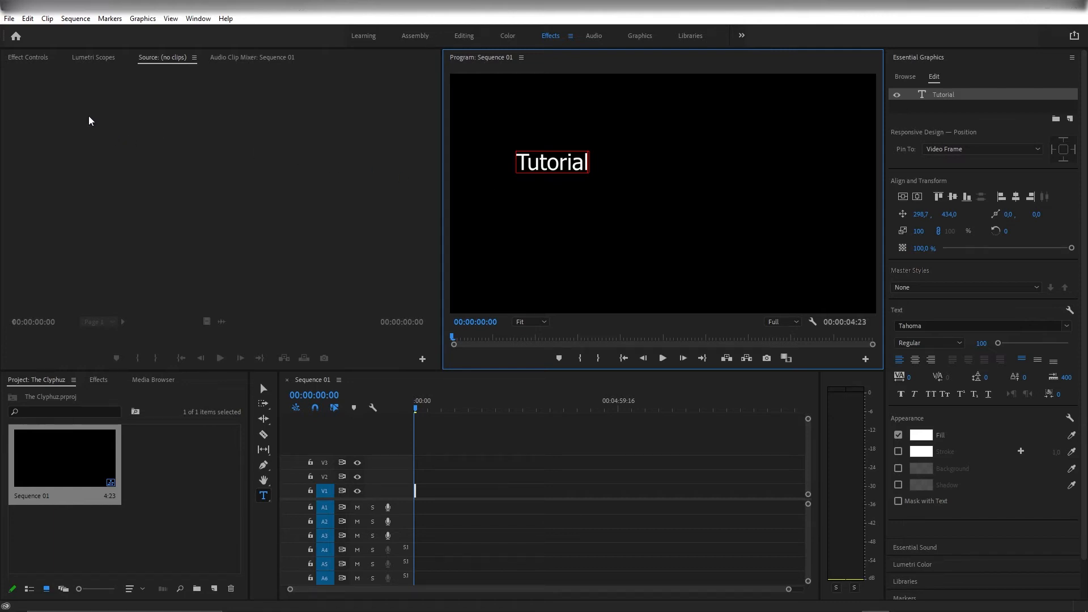
Expand the title's source text settings and change the font of the whole word to SF Movie Poster.
click(28, 59)
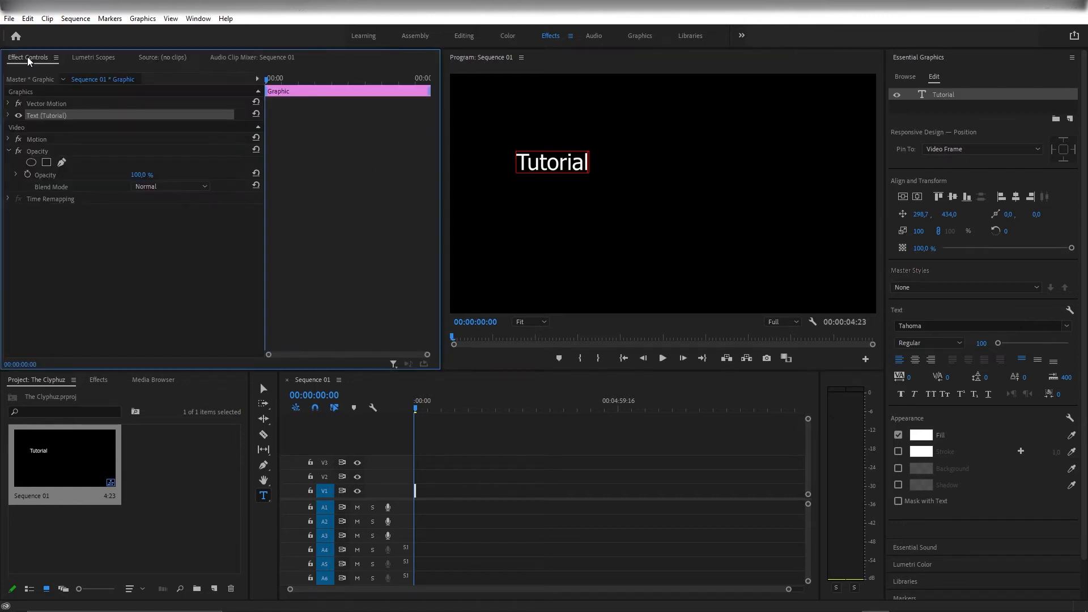
click(8, 115)
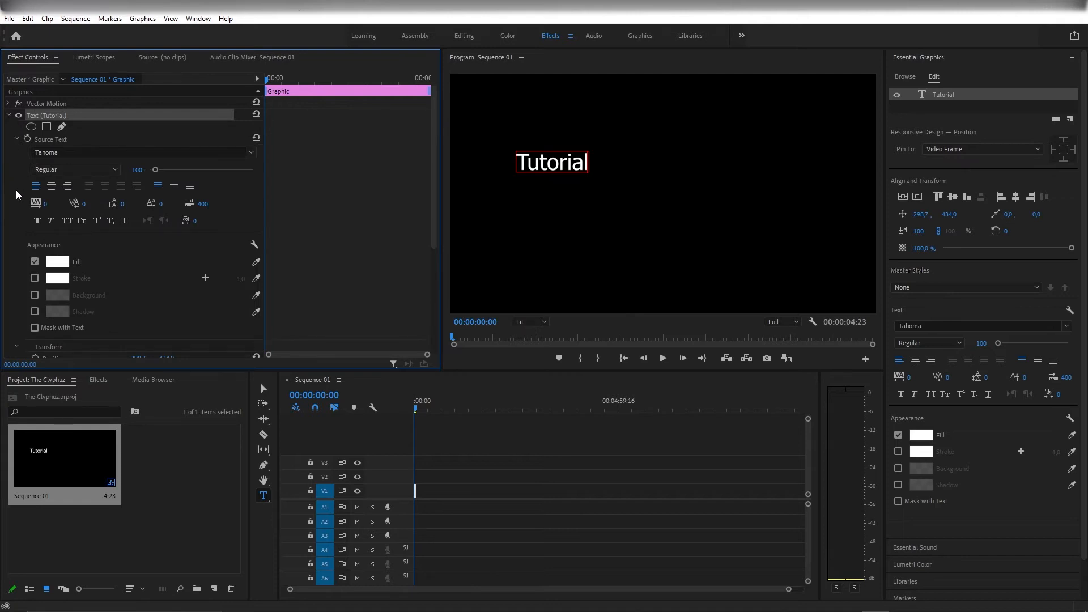
drag(516, 165, 595, 163)
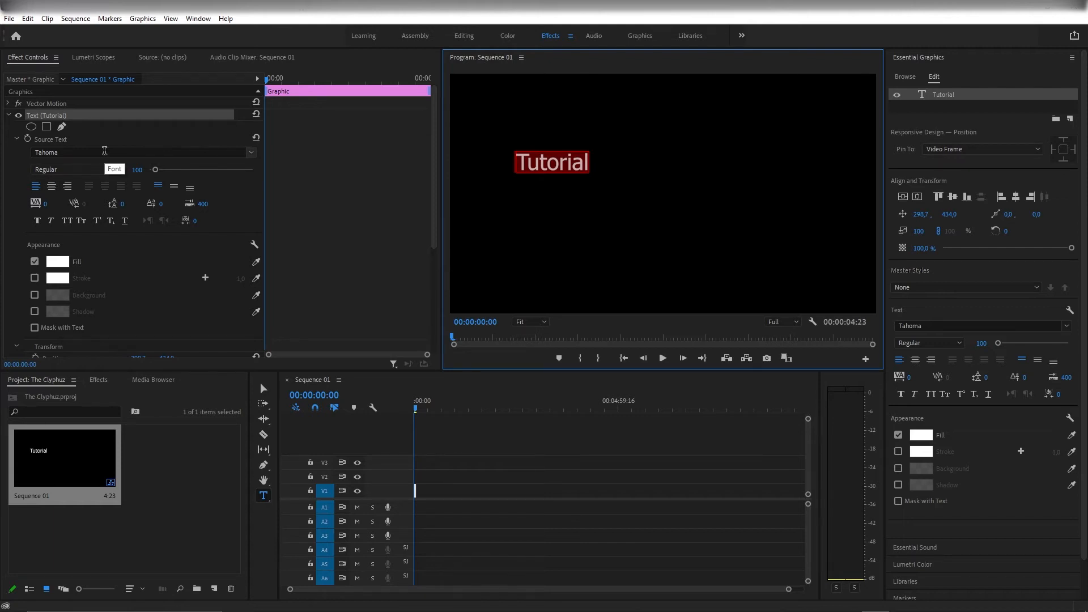
click(105, 151)
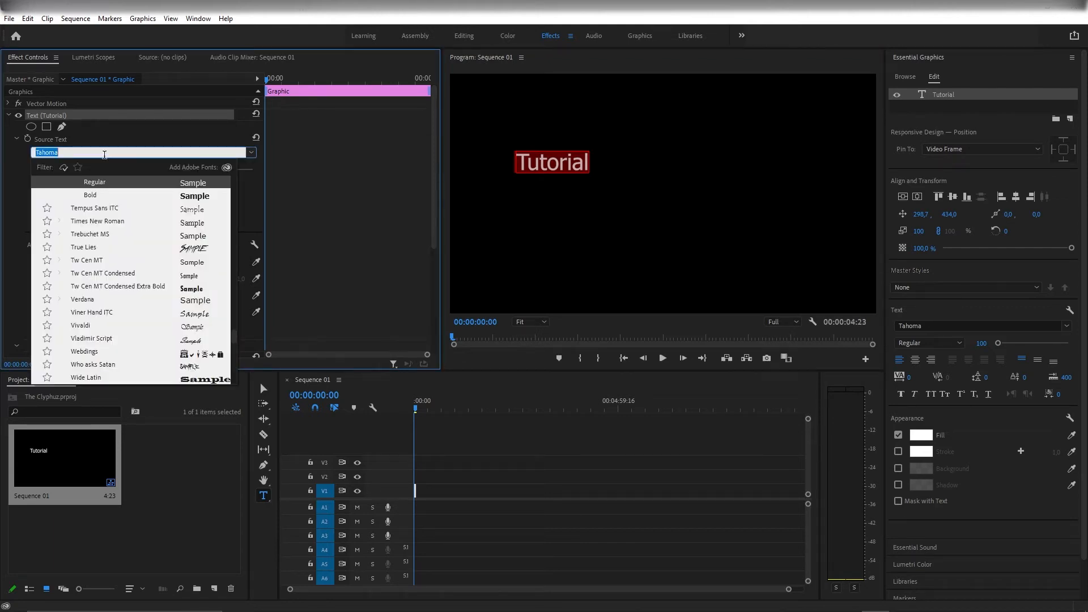
scroll(179, 291, up, 10)
scroll(178, 291, up, 10)
scroll(158, 289, down, 5)
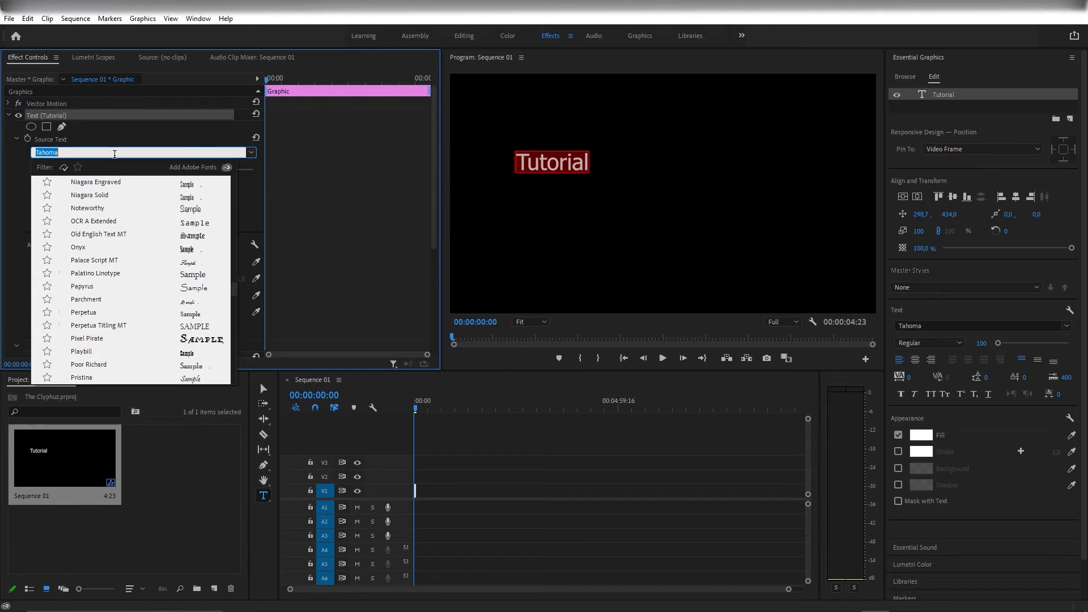
text(SF)
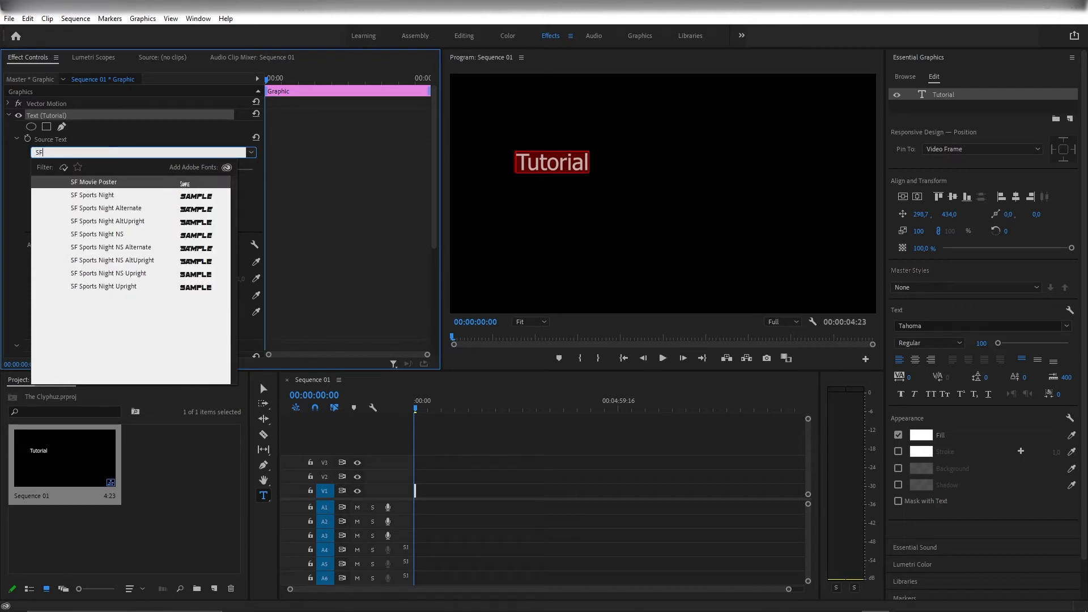
click(118, 183)
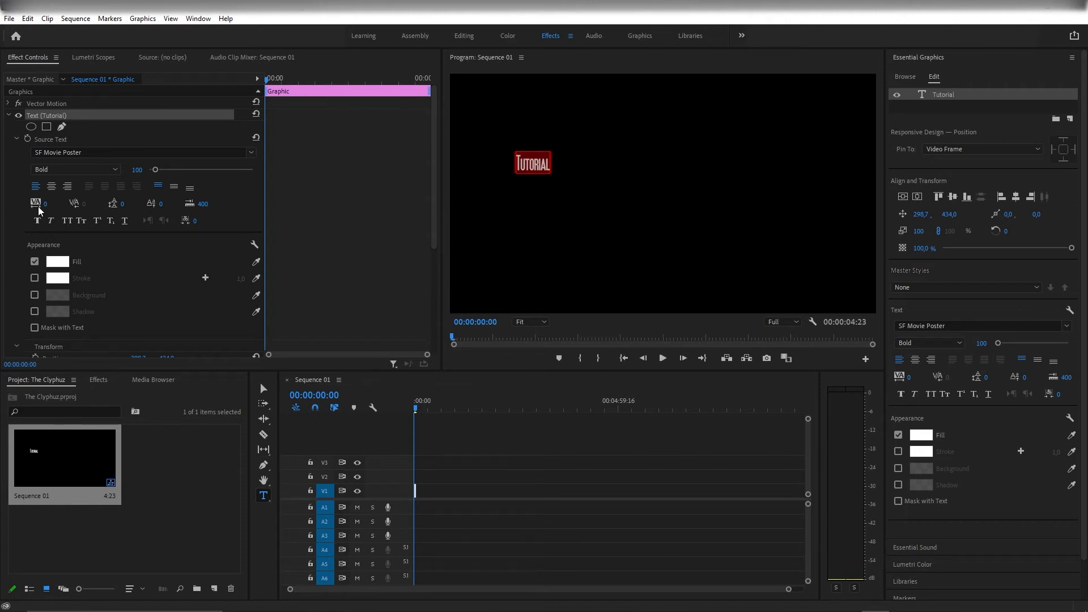
Set the title's tracking to 200, finish editing the text and activate the Selection tool.
click(45, 205)
text(200)
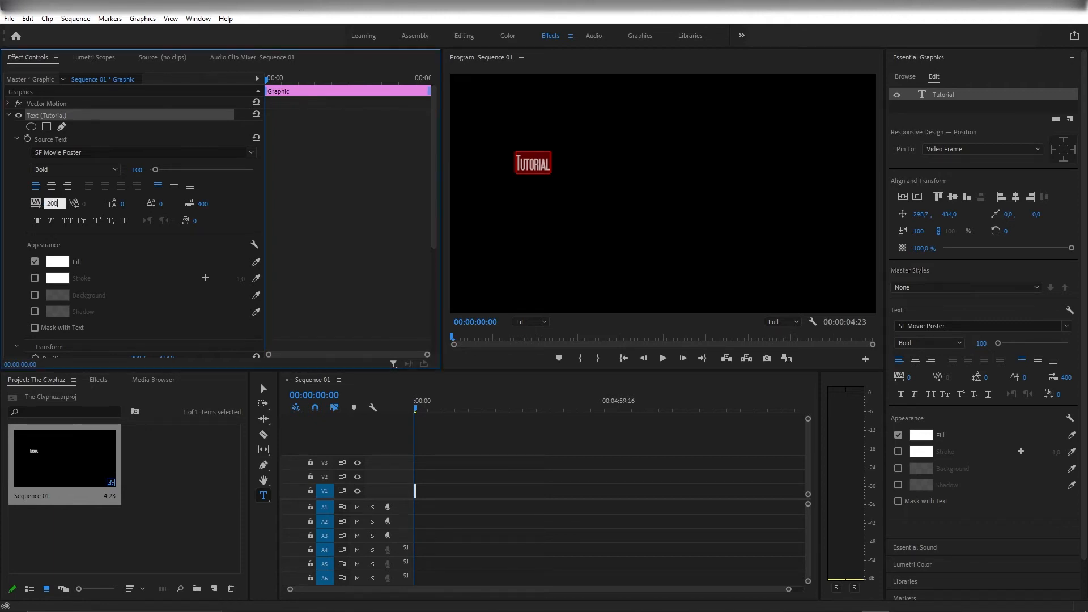
key(Return)
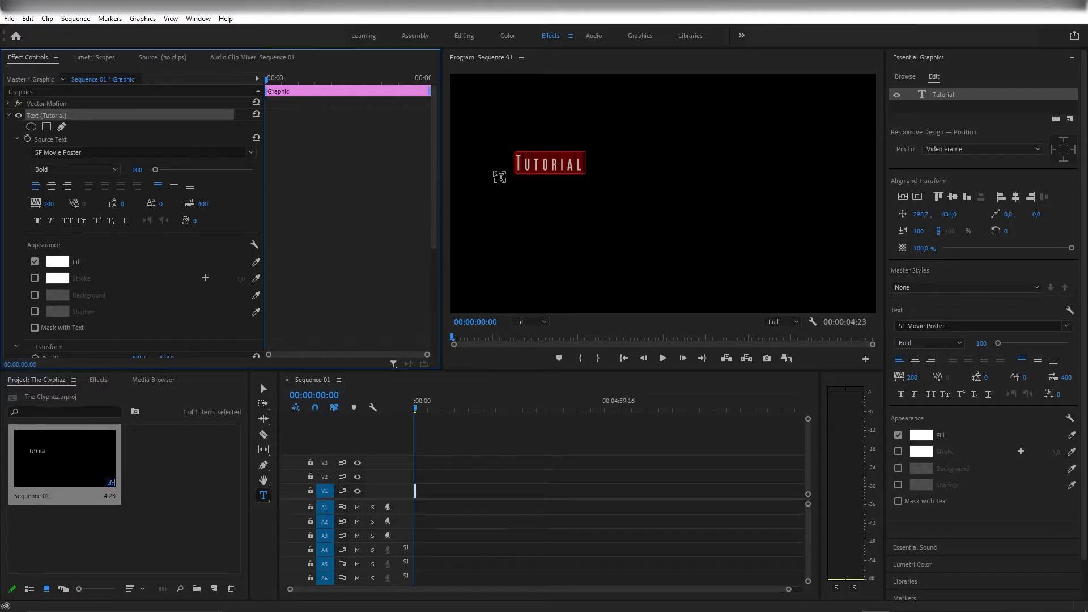
click(537, 154)
click(264, 389)
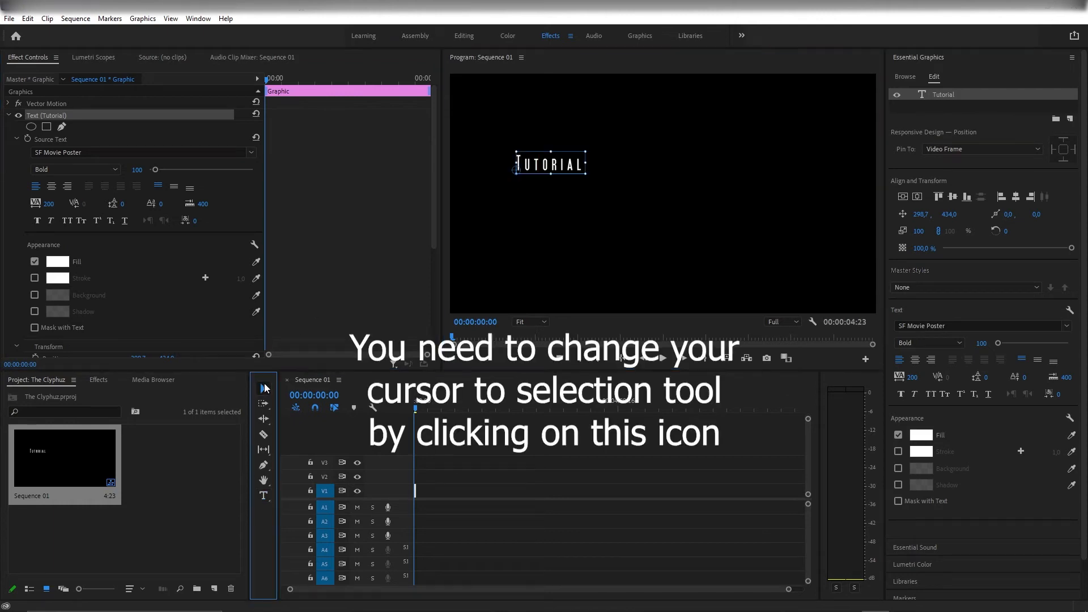
drag(585, 173, 714, 178)
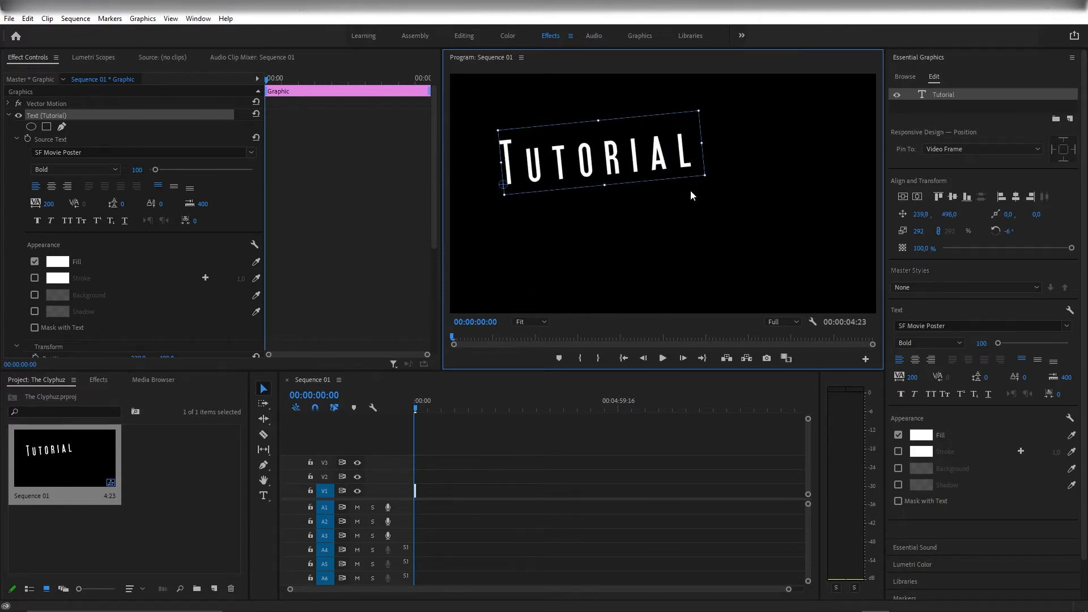
key(ctrl+z)
key(ctrl+z)
key(ctrl+z)
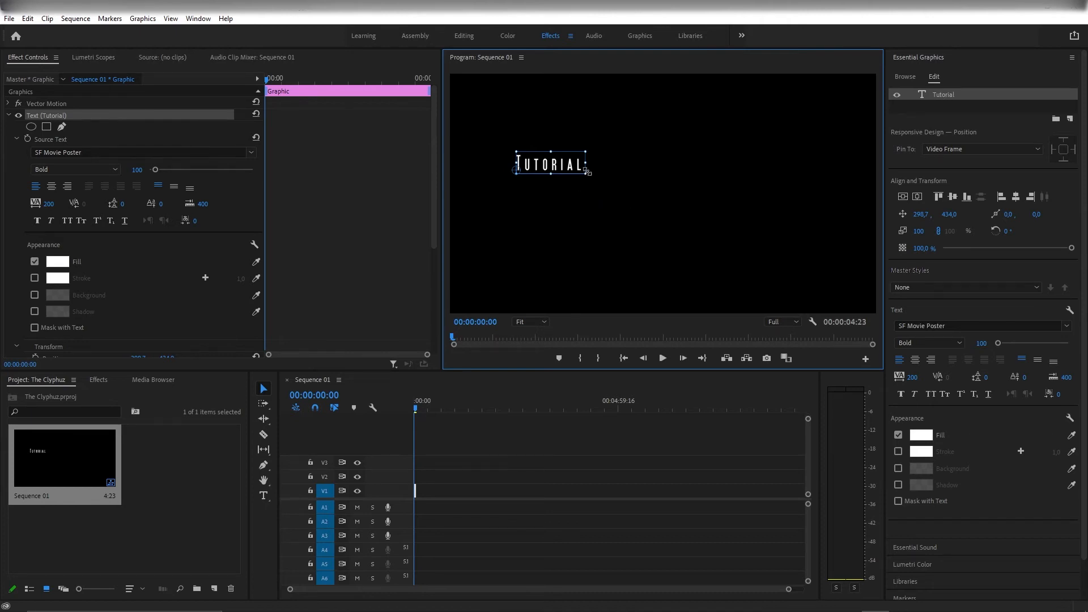
Enlarge the title to about 307% scale and move its anchor point to the middle of the word.
drag(587, 171, 777, 219)
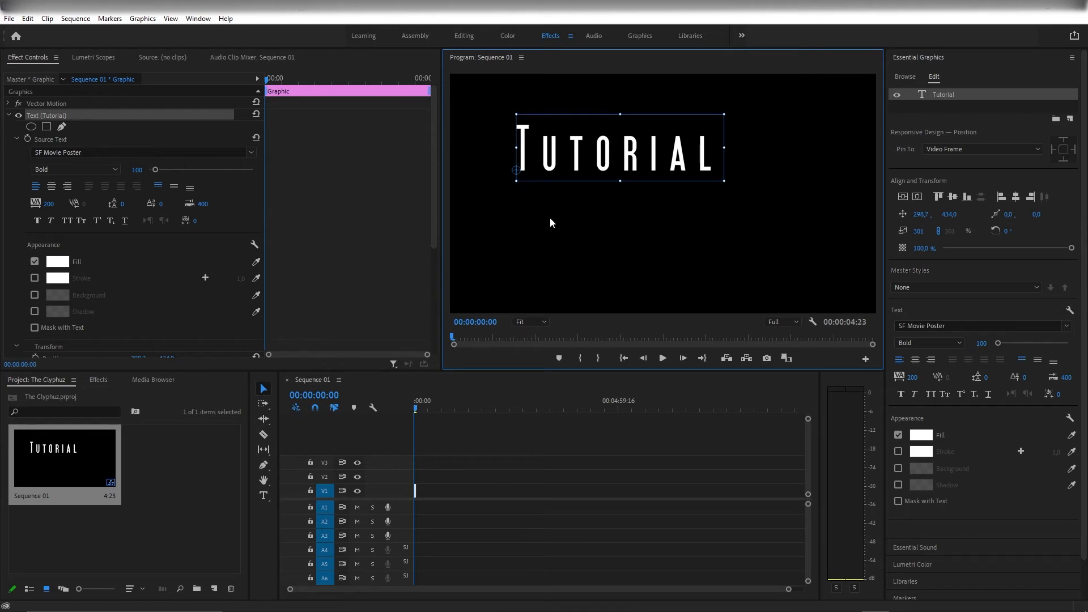
drag(724, 180, 737, 203)
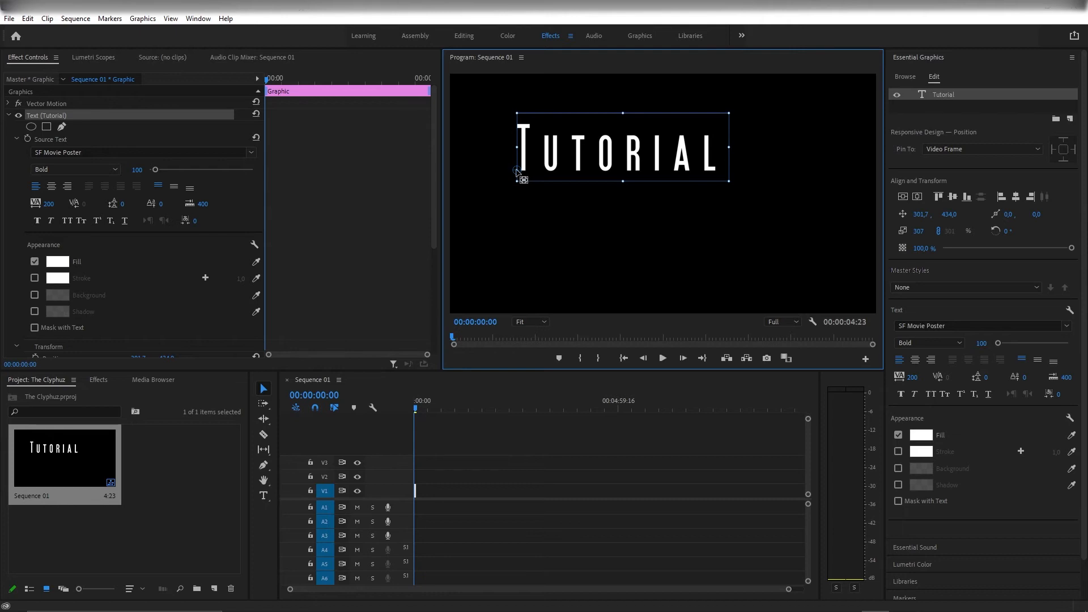
drag(516, 170, 553, 164)
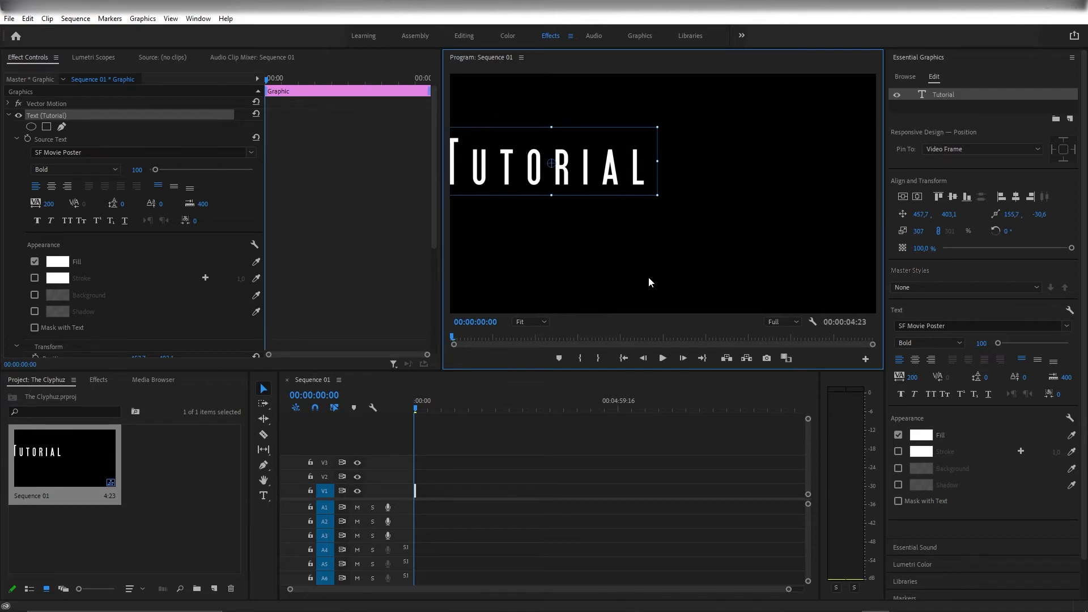
Align the selected title to the centre of the video frame both vertically and horizontally.
click(928, 57)
click(933, 56)
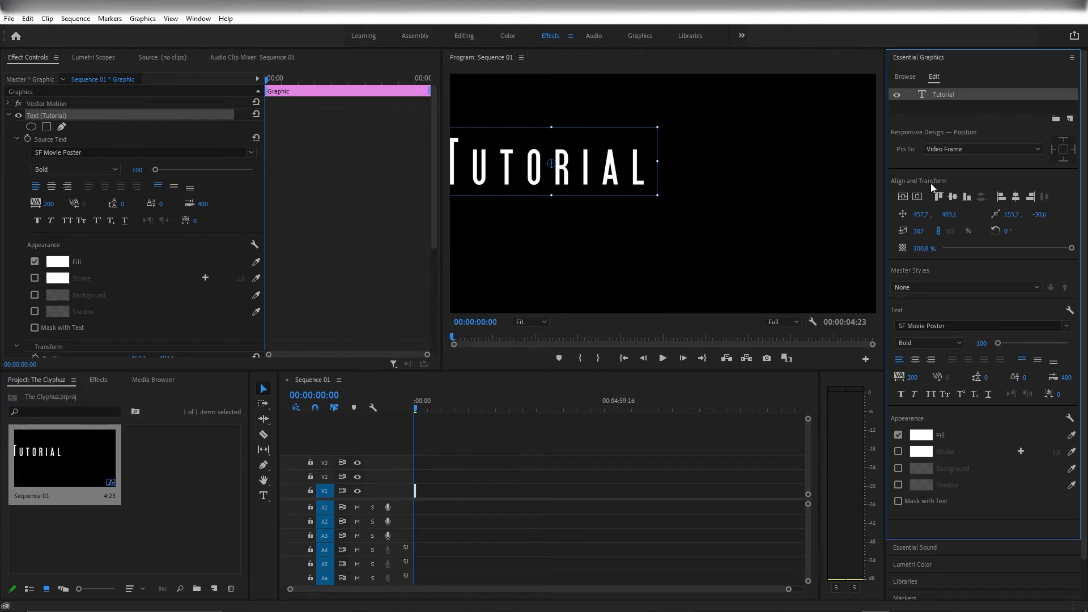
click(605, 171)
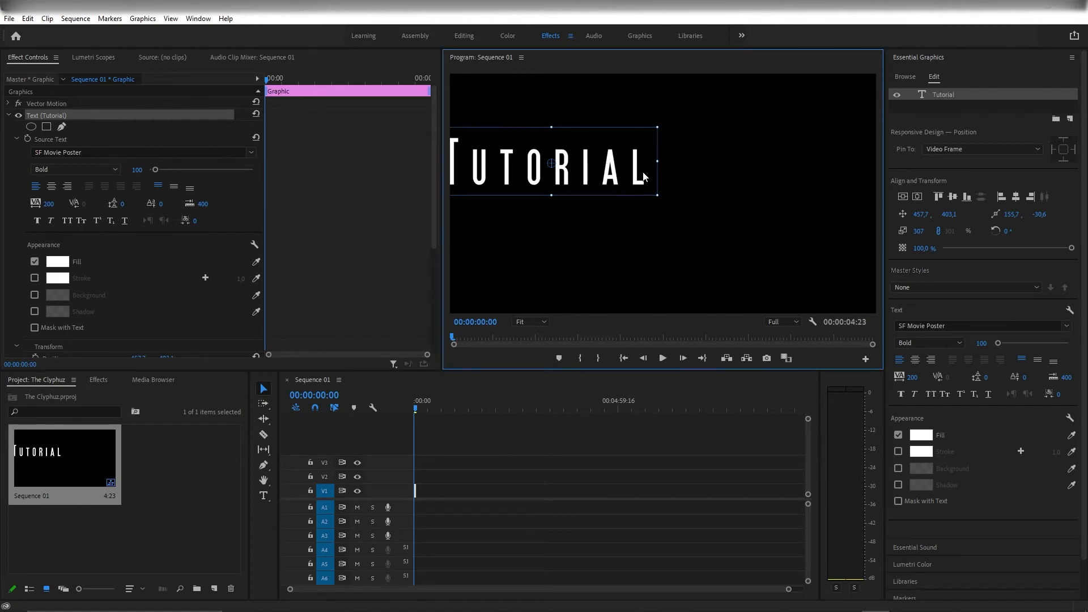
click(913, 196)
click(903, 196)
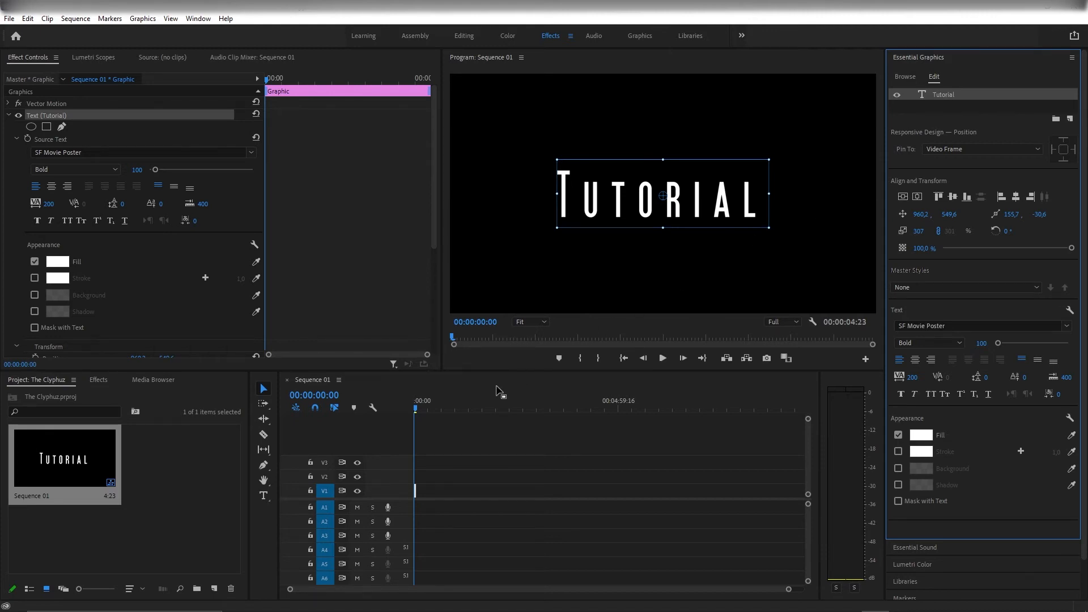
Deselect the title and zoom in on the timeline around its clip on track V1.
click(471, 424)
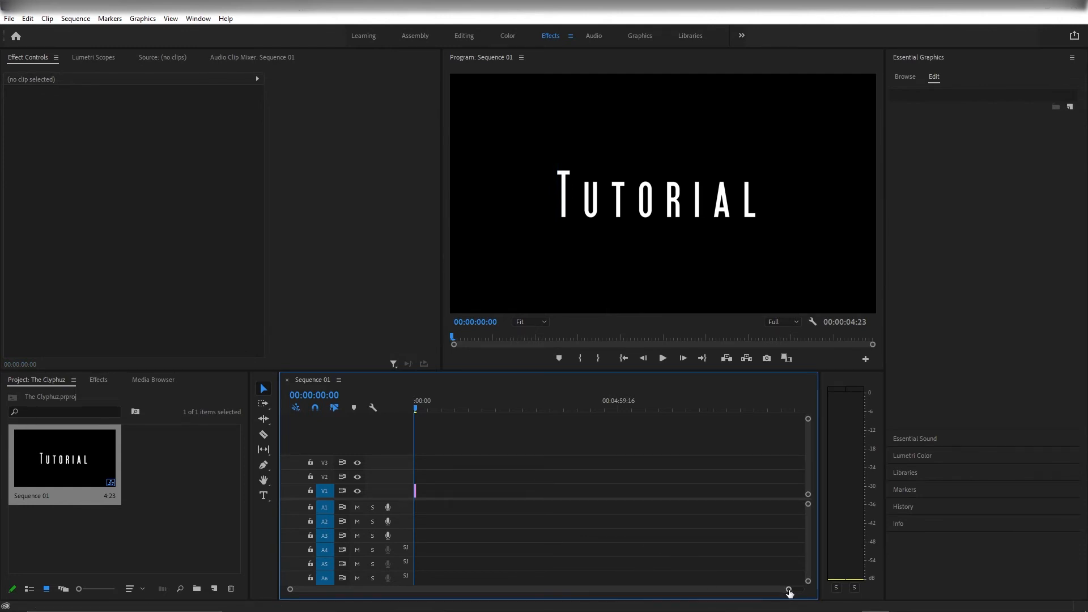
drag(788, 591, 566, 600)
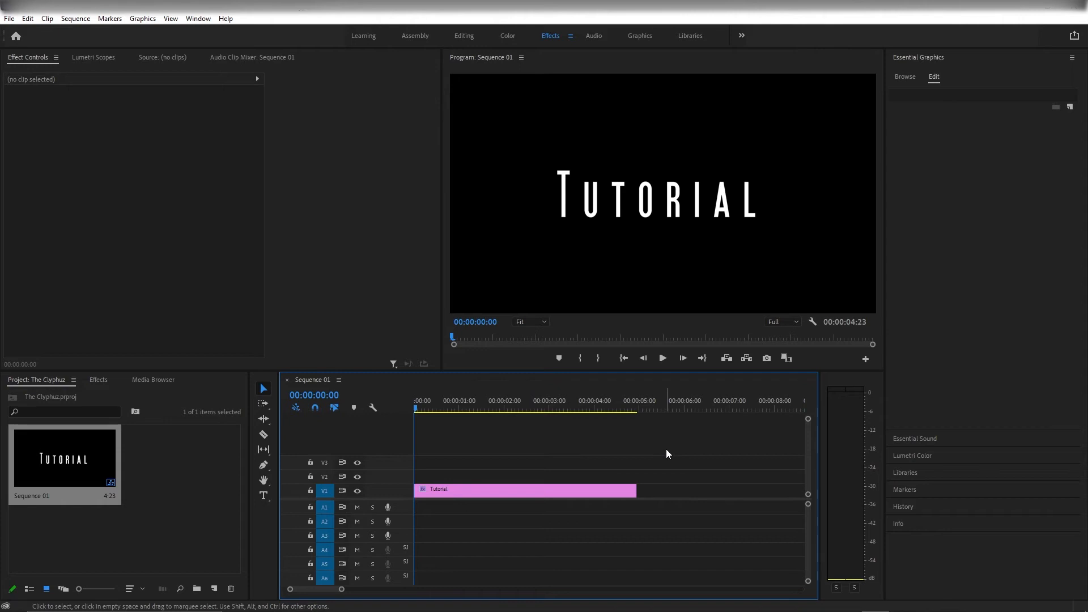
Extend the end of the Tutorial title clip on track V1 to 00:00:07:00.
click(569, 489)
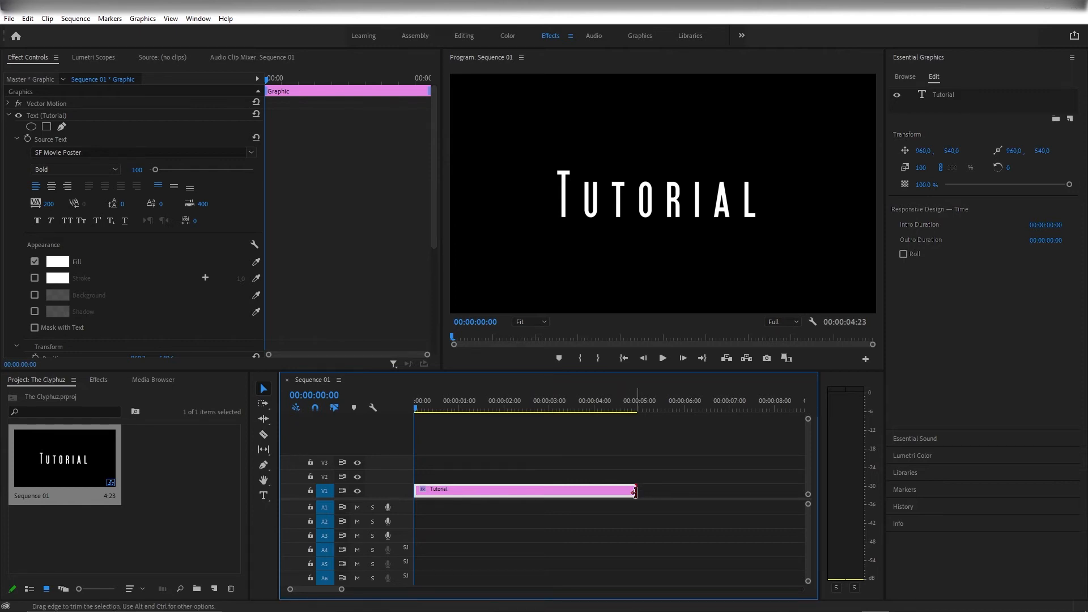
drag(634, 492, 727, 492)
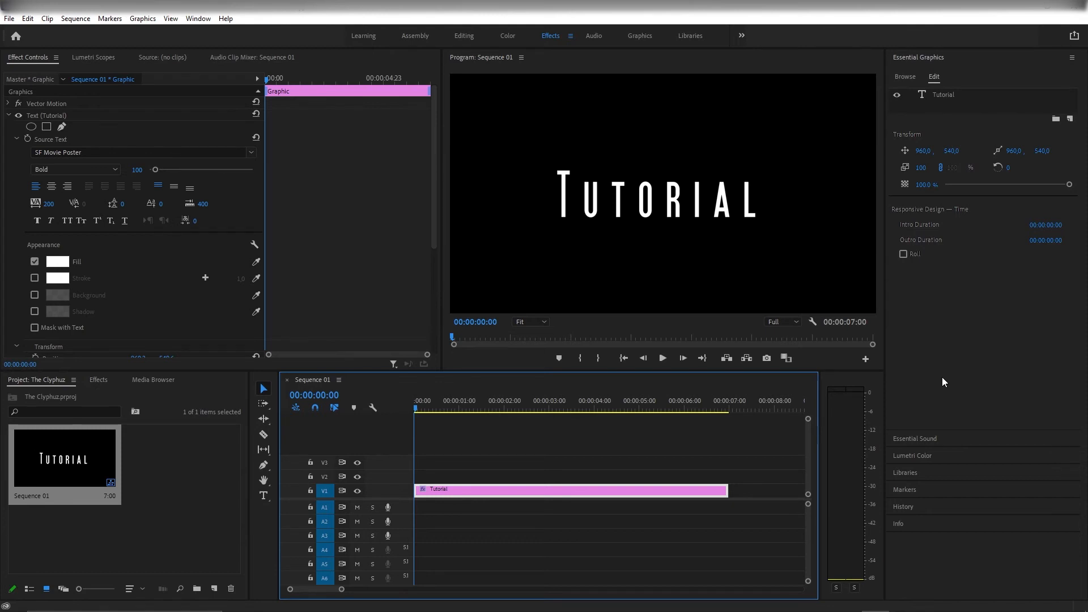
Search the effects for "Dissolve" and apply the Film Dissolve transition to the start of the title clip.
click(97, 380)
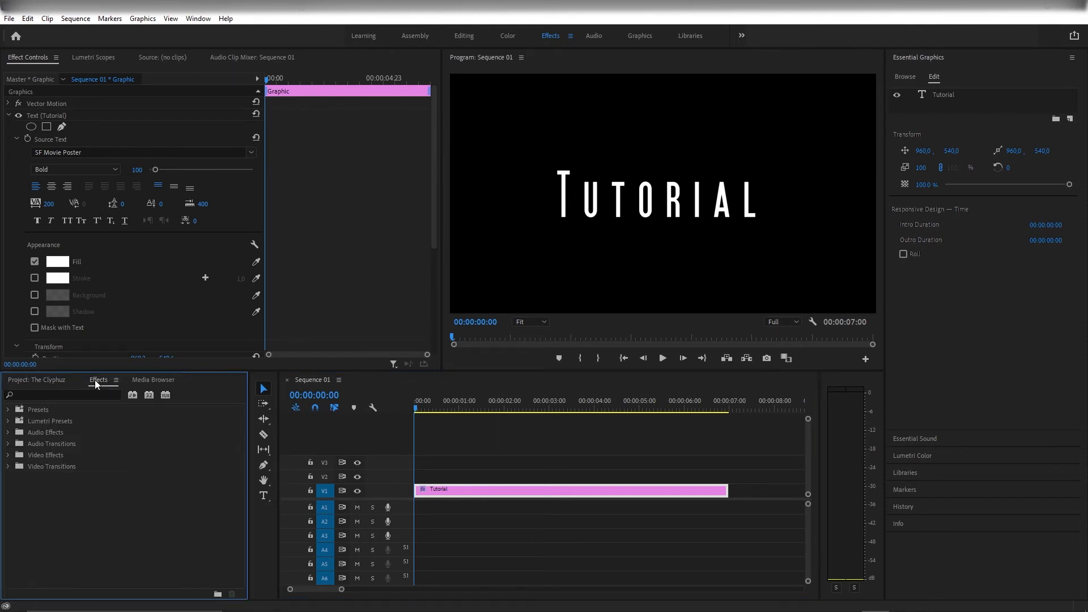
click(65, 393)
text(Dissolve)
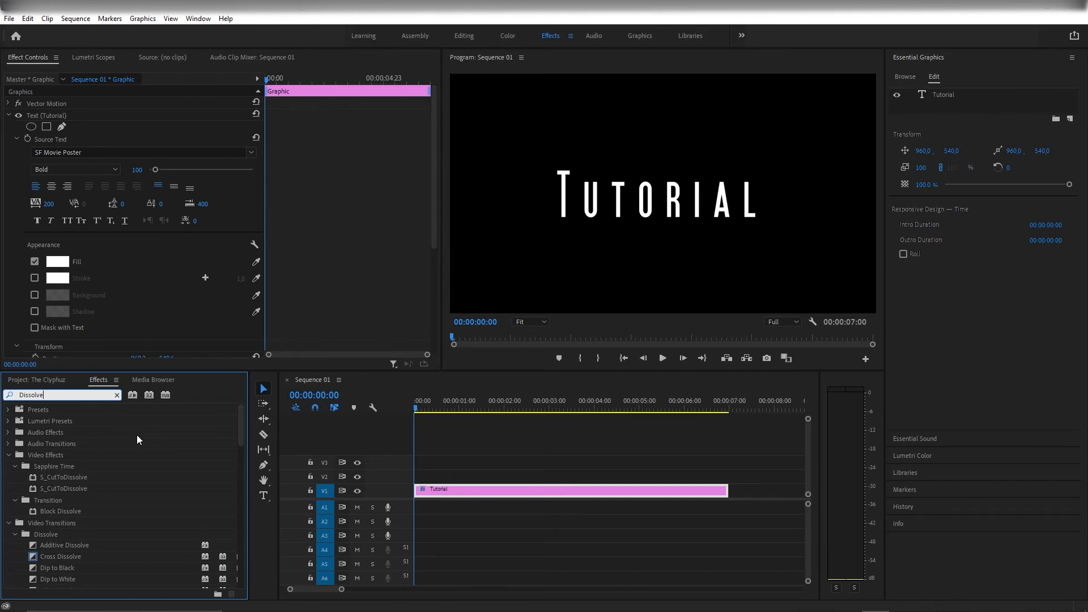
scroll(137, 434, down, 5)
scroll(137, 440, down, 1)
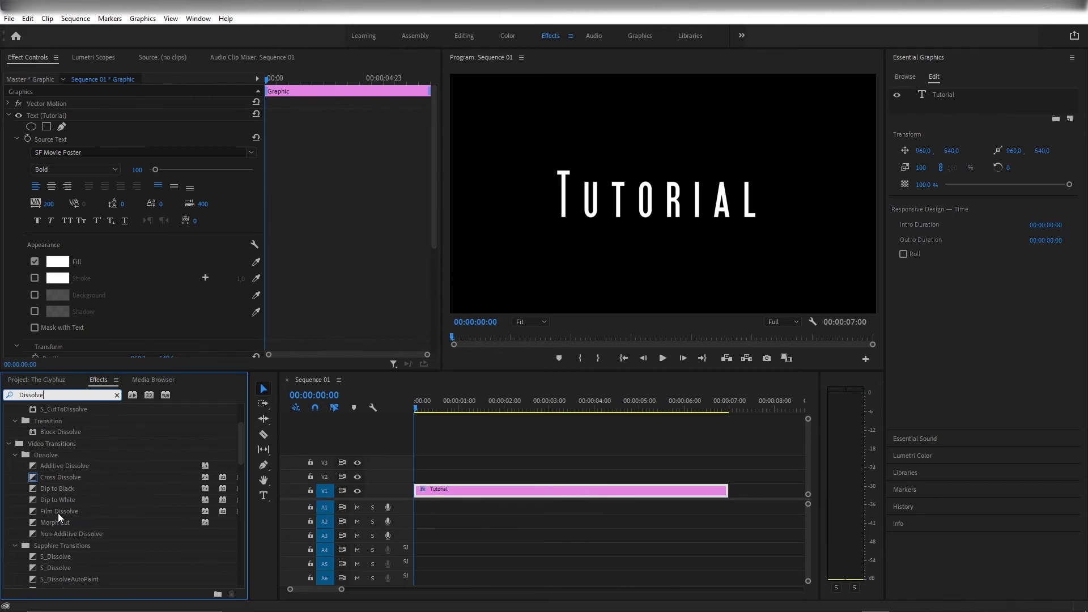
click(56, 513)
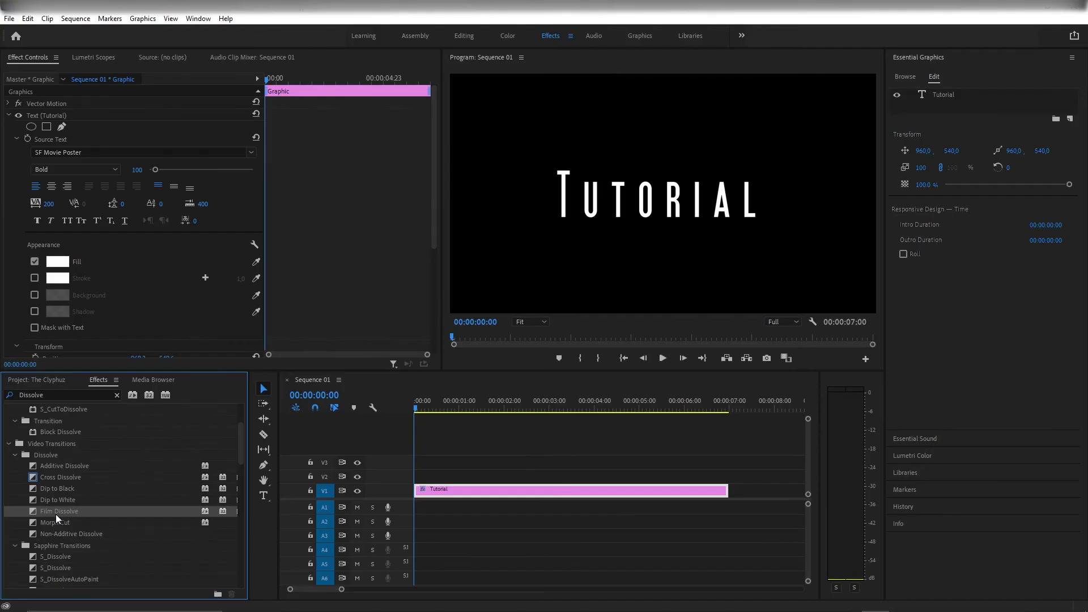
drag(56, 515, 420, 493)
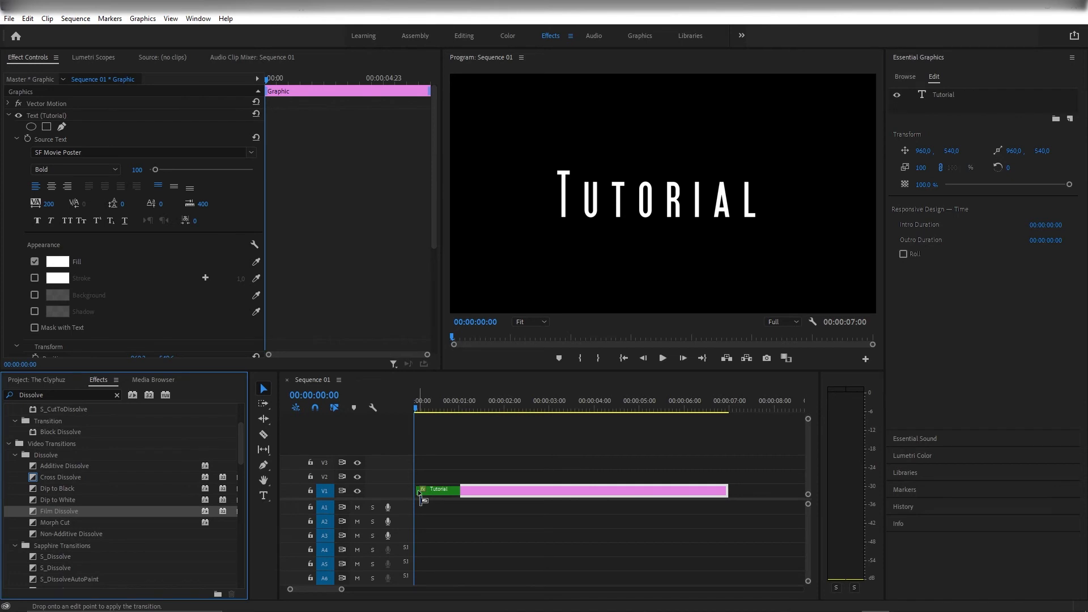
drag(420, 493, 421, 492)
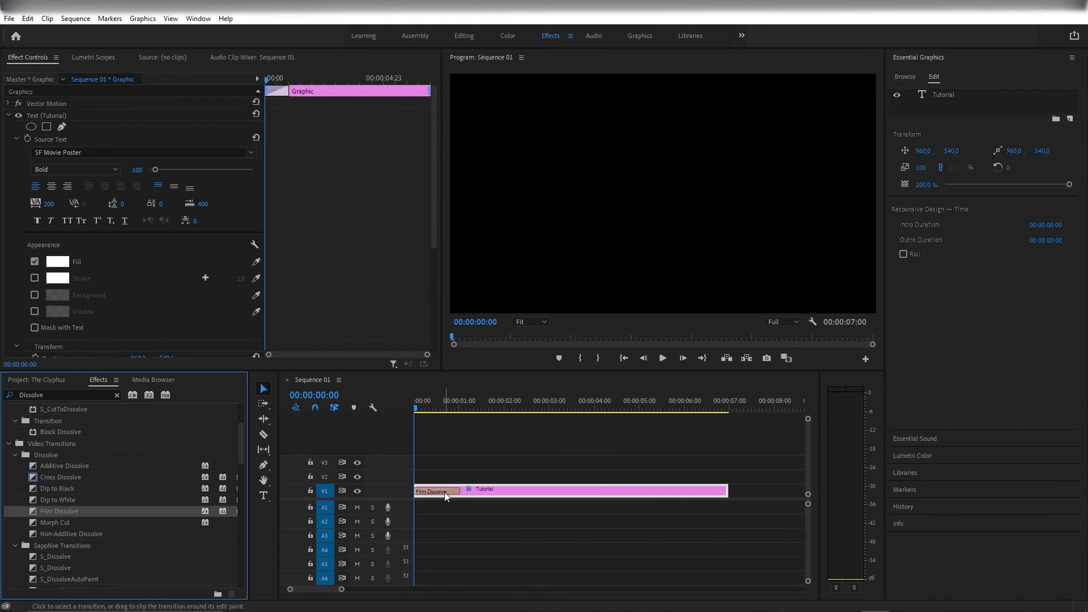
Lengthen the Film Dissolve at the start of the title clip to a duration of 00:00:02:00.
mouse_move(423, 408)
mouse_down()
mouse_move(496, 409)
mouse_move(416, 423)
mouse_up()
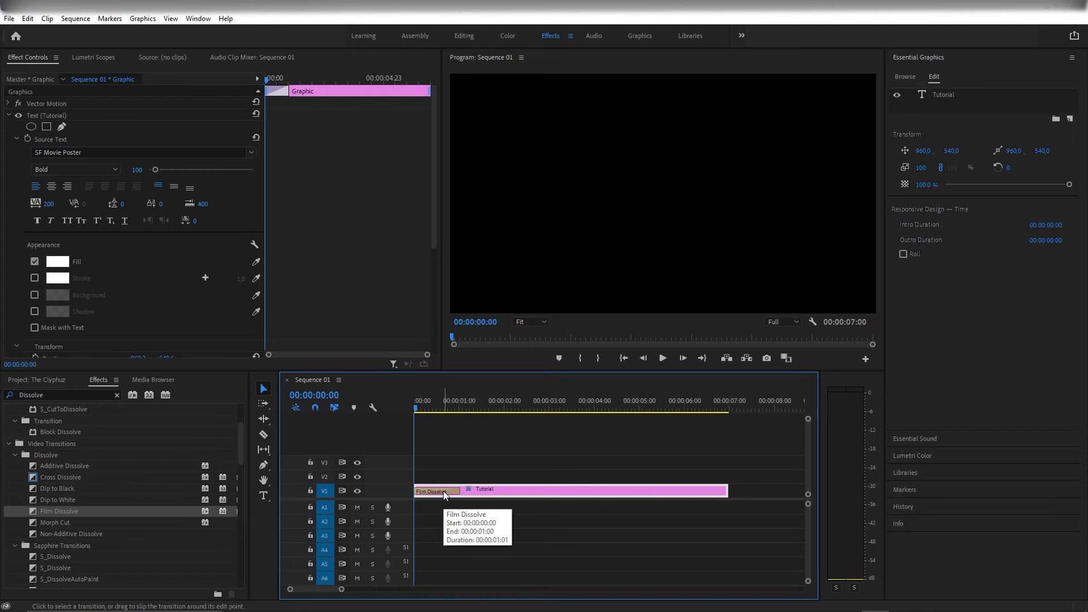
click(443, 491)
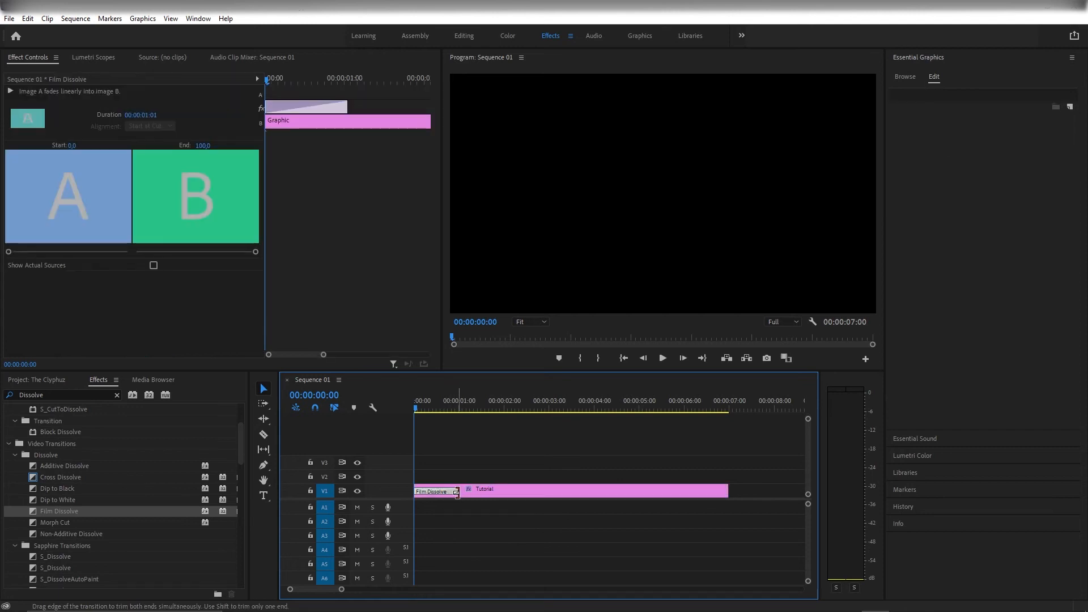
drag(457, 491, 500, 491)
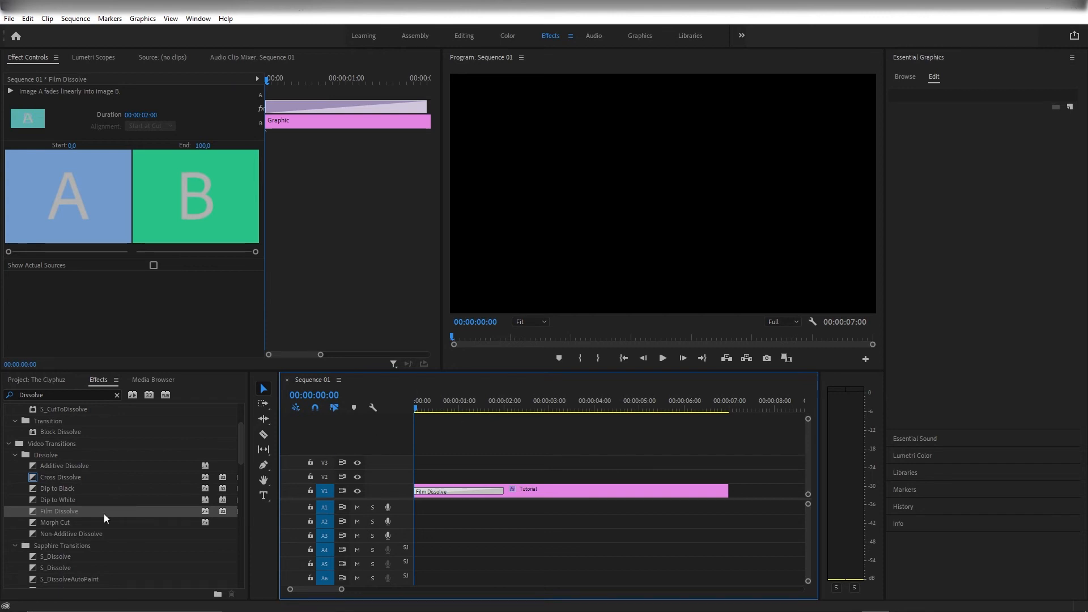
Add a Film Dissolve to the end of the title clip and lengthen it to 00:00:02:00.
drag(100, 513, 723, 488)
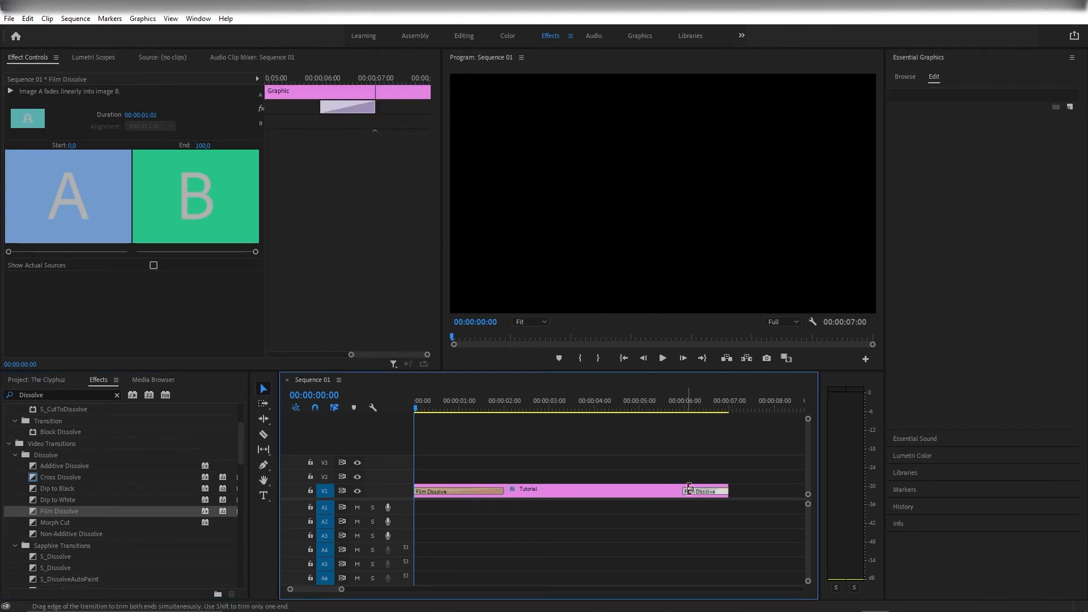
drag(682, 494, 642, 495)
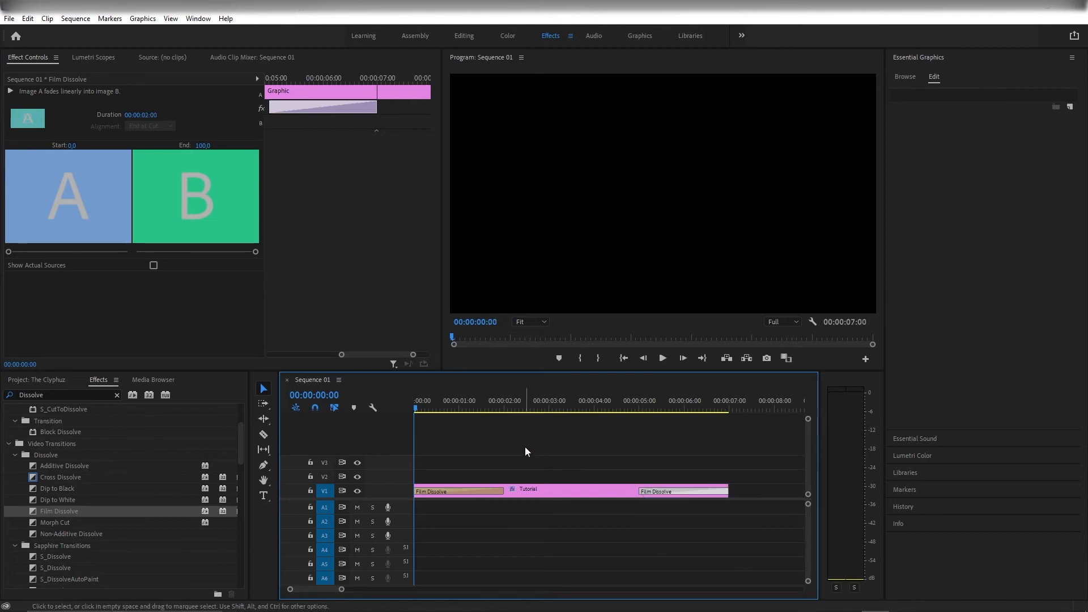
Play the sequence from the start to preview the title's fade-in and fade-out.
click(525, 447)
key(space)
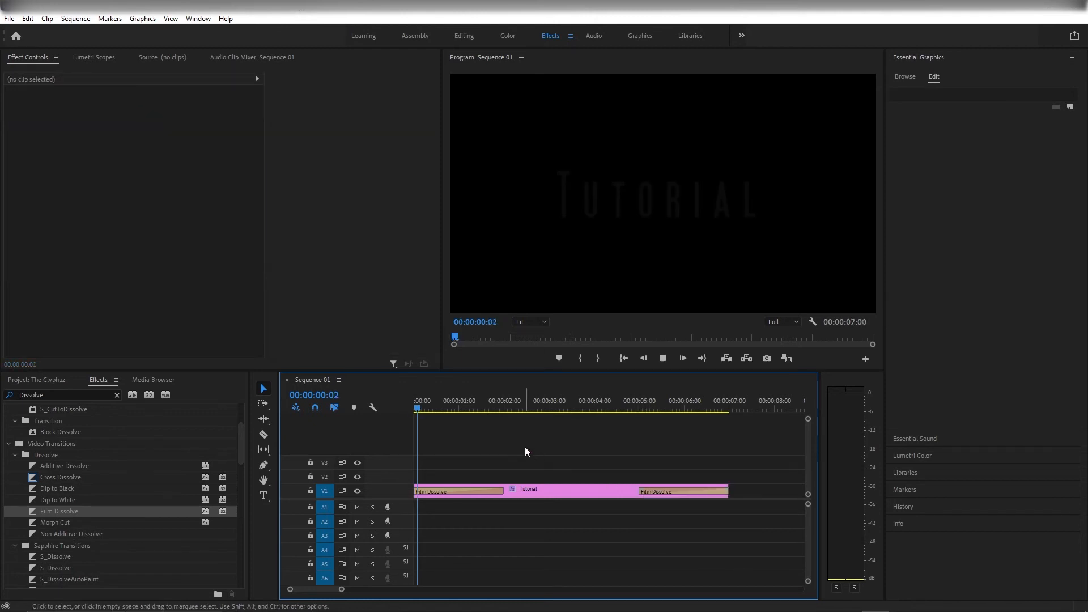
click(634, 407)
key(space)
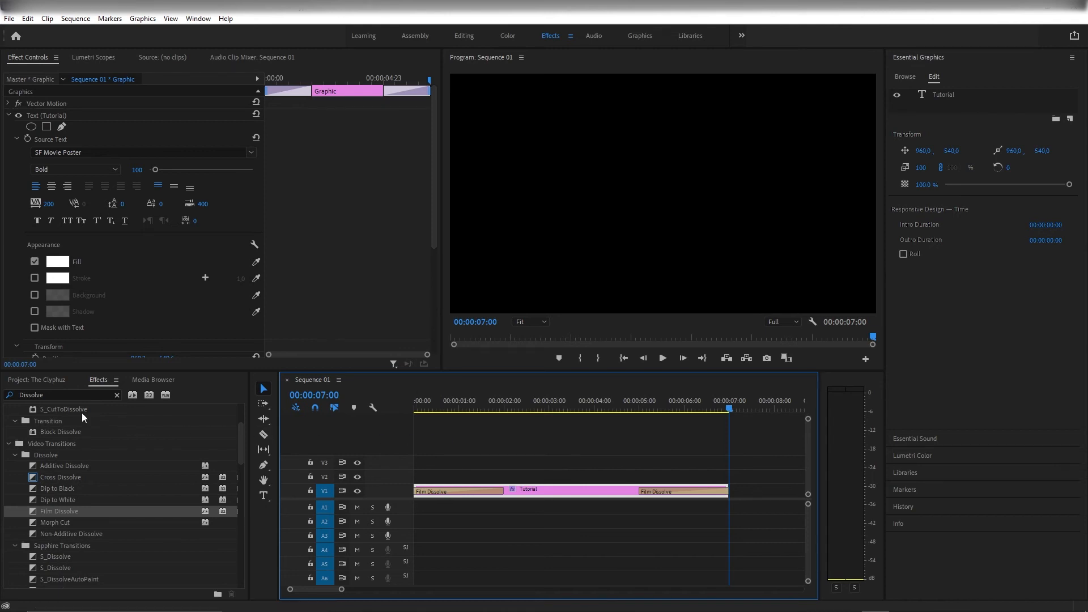
Search the effects for "Blur" and apply Gaussian Blur to the selected title clip.
click(63, 396)
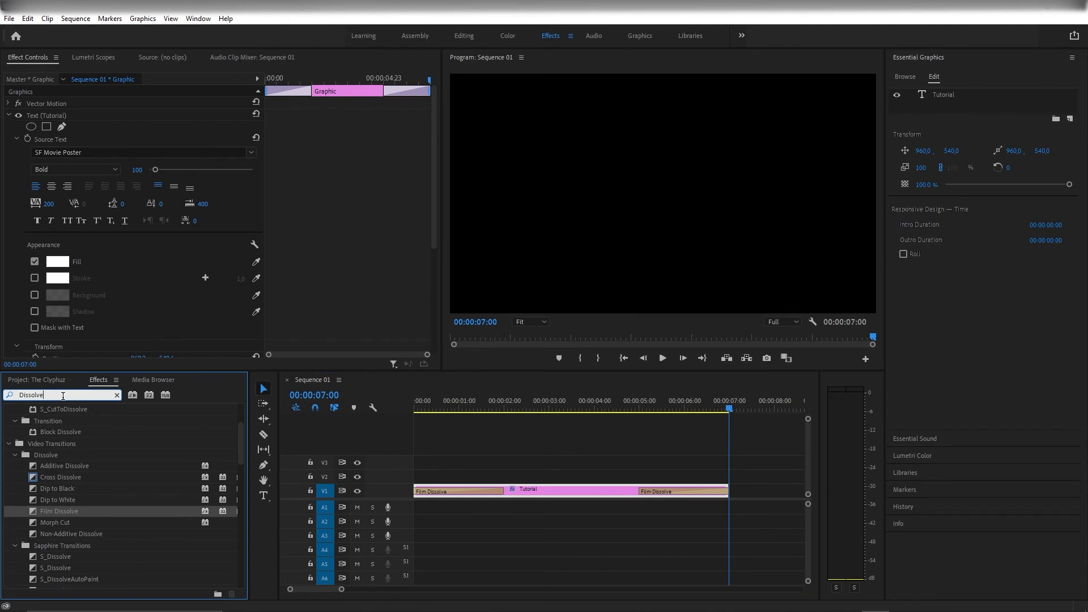
key(BackSpace)
key(BackSpace)
key(BackSpace)
key(BackSpace)
key(BackSpace)
key(BackSpace)
key(BackSpace)
text(Blur)
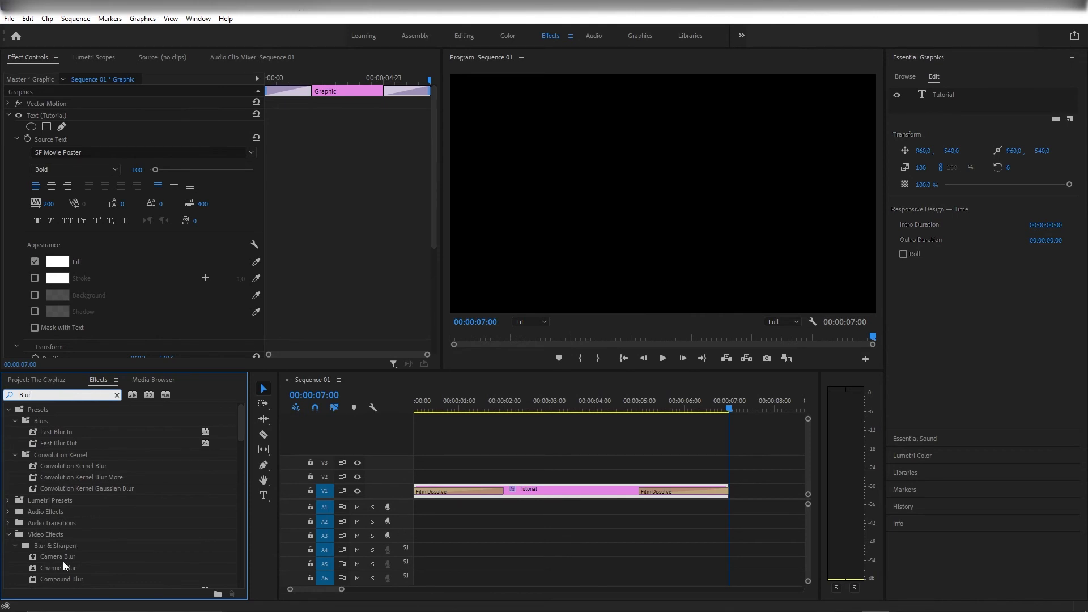
scroll(63, 561, down, 3)
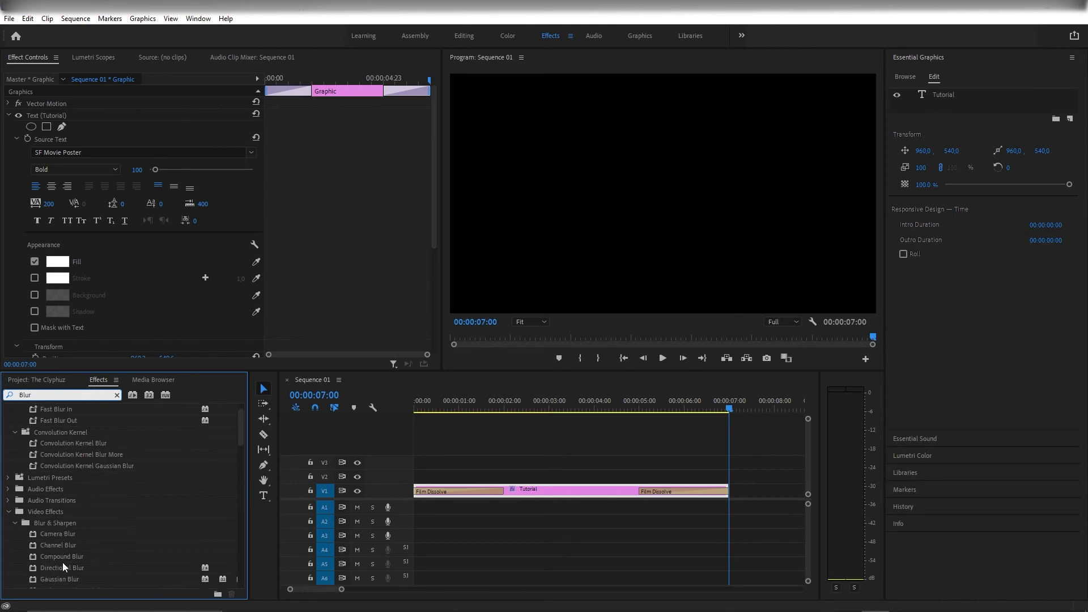
click(62, 546)
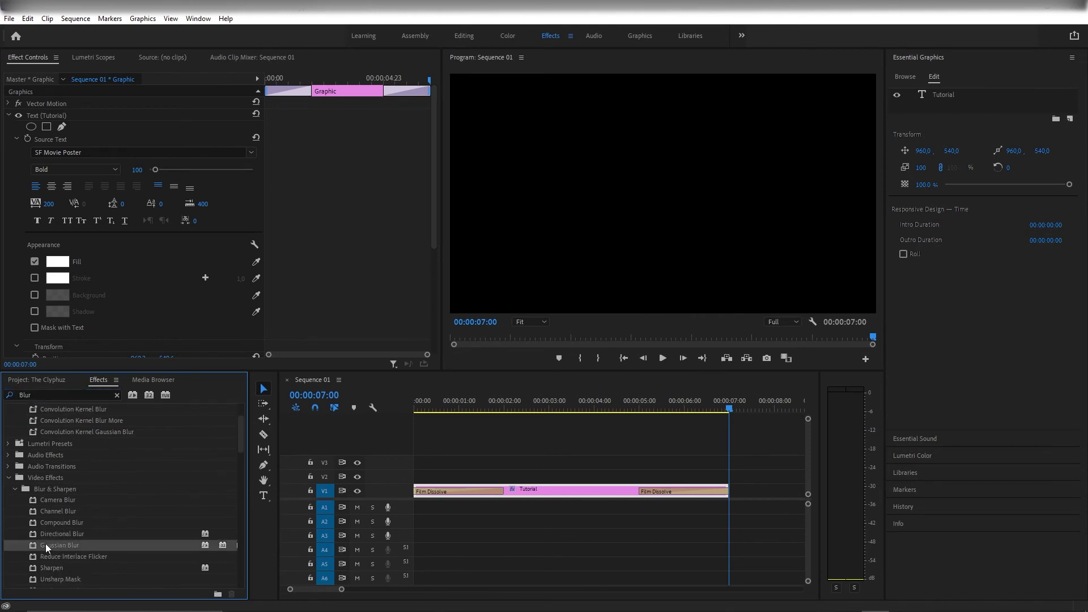
double_click(45, 545)
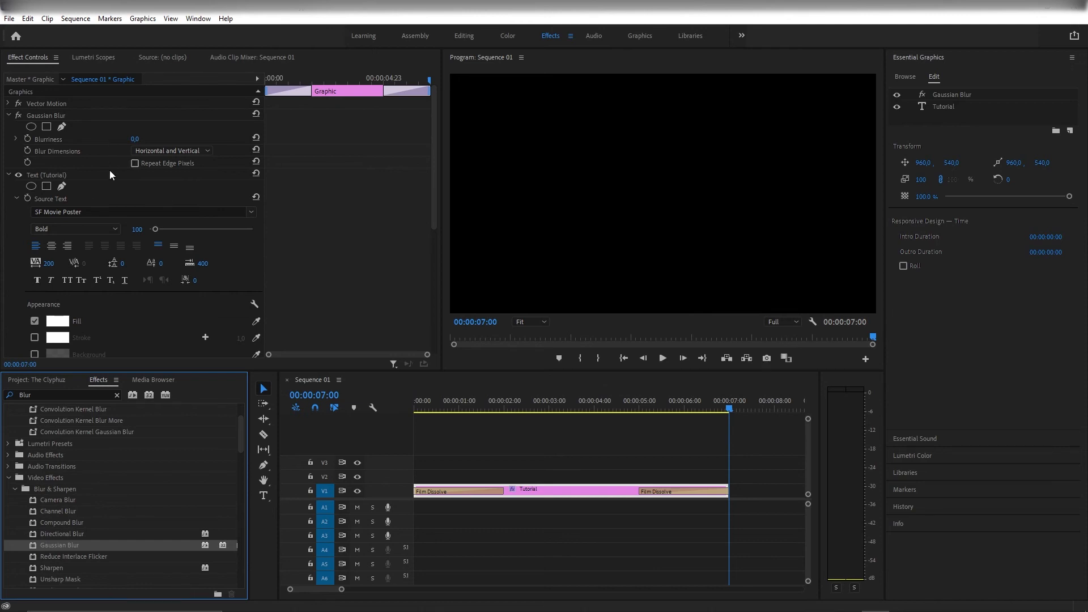
Enable keyframing for the Gaussian Blur's Blurriness and make sure the keyframe timeline is shown beside the effect settings.
click(9, 116)
click(8, 116)
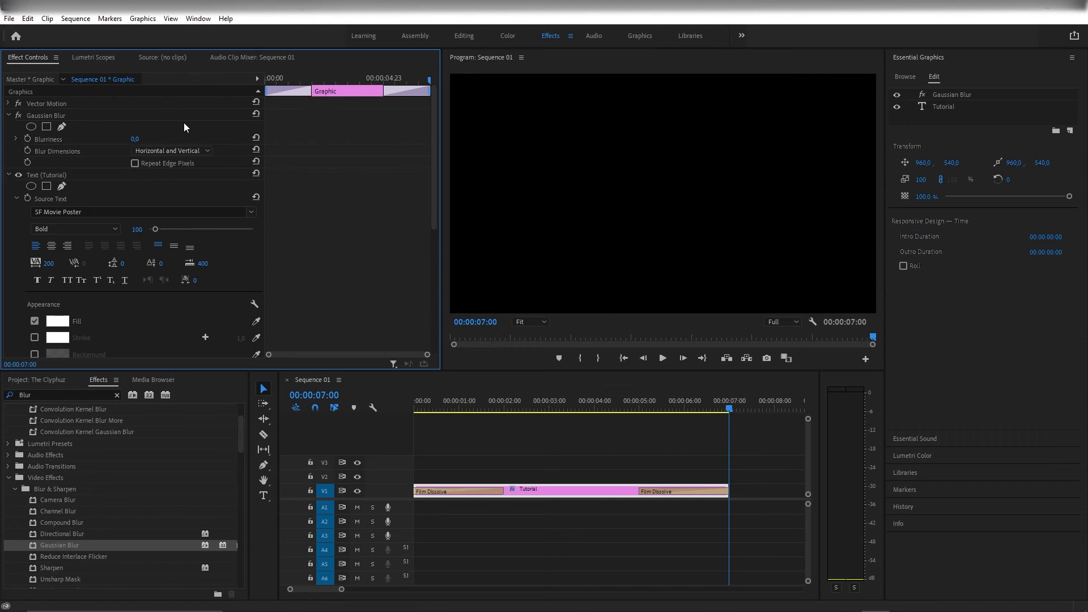
click(28, 138)
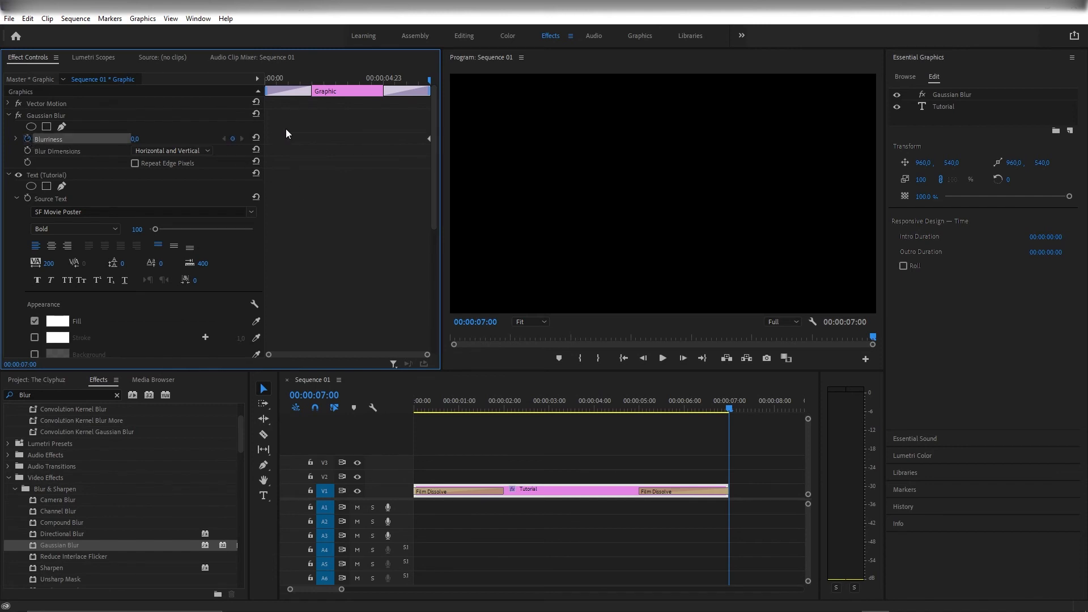
click(258, 80)
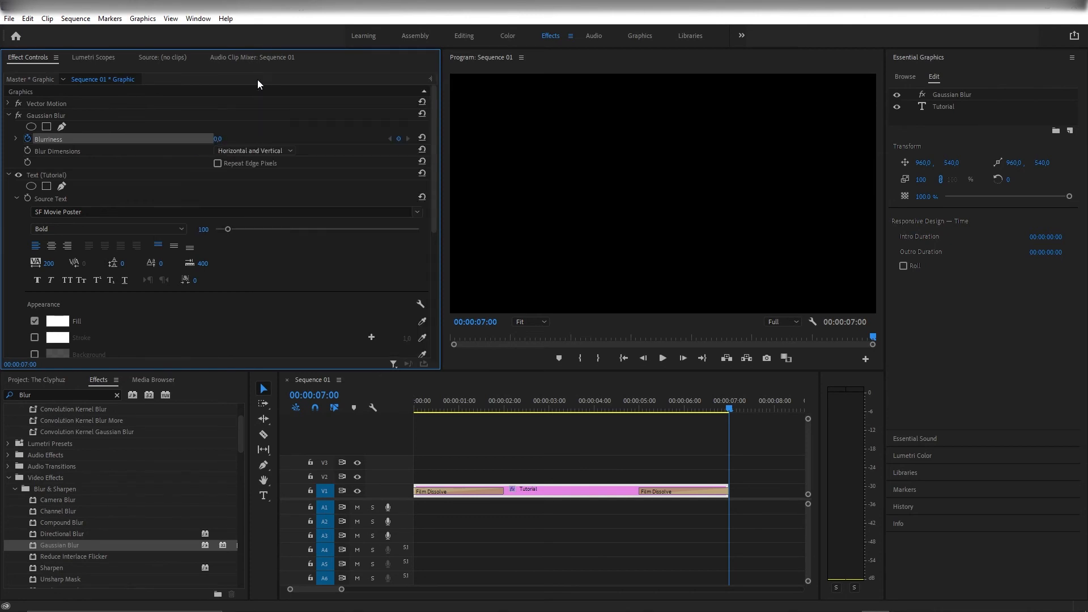
click(430, 79)
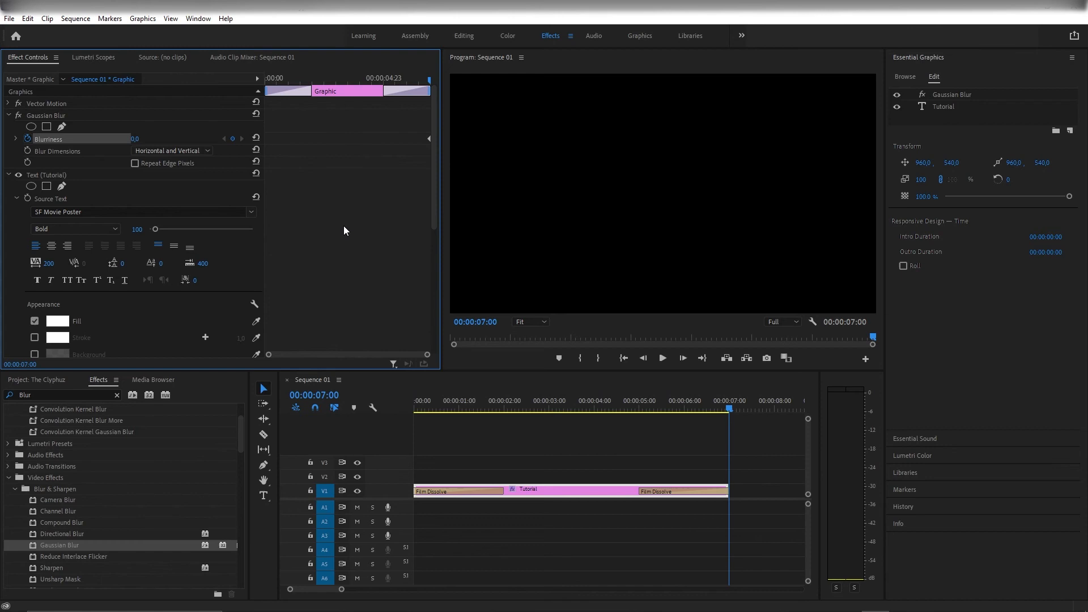
Remove the Blurriness keyframe at the clip's end and create one with a value of 100 at 00:00:04:09.
drag(343, 226, 385, 180)
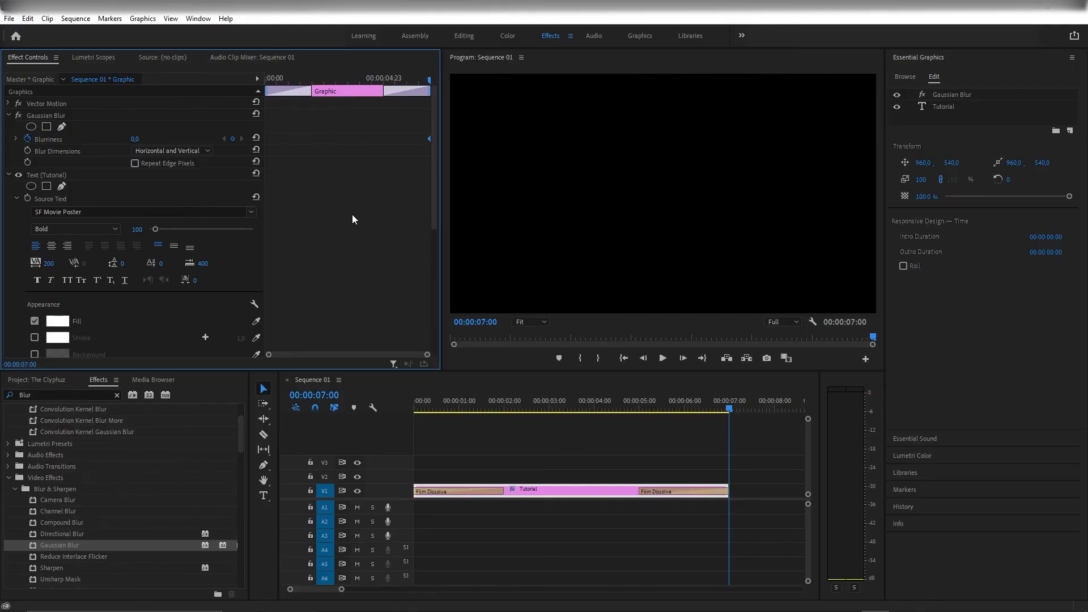
drag(579, 404, 611, 404)
click(348, 248)
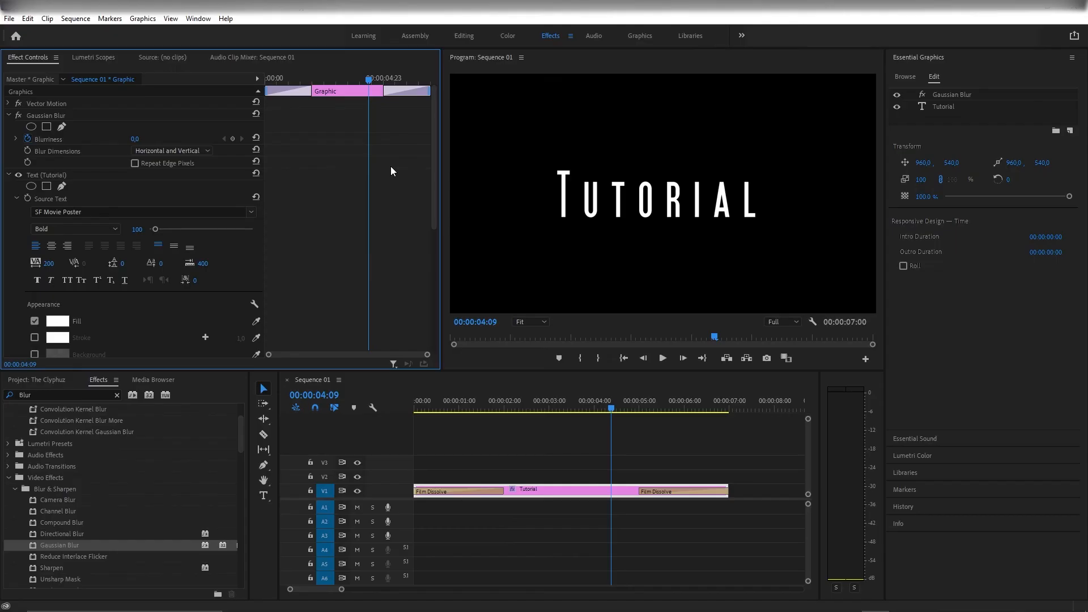
click(135, 139)
text(100)
key(Return)
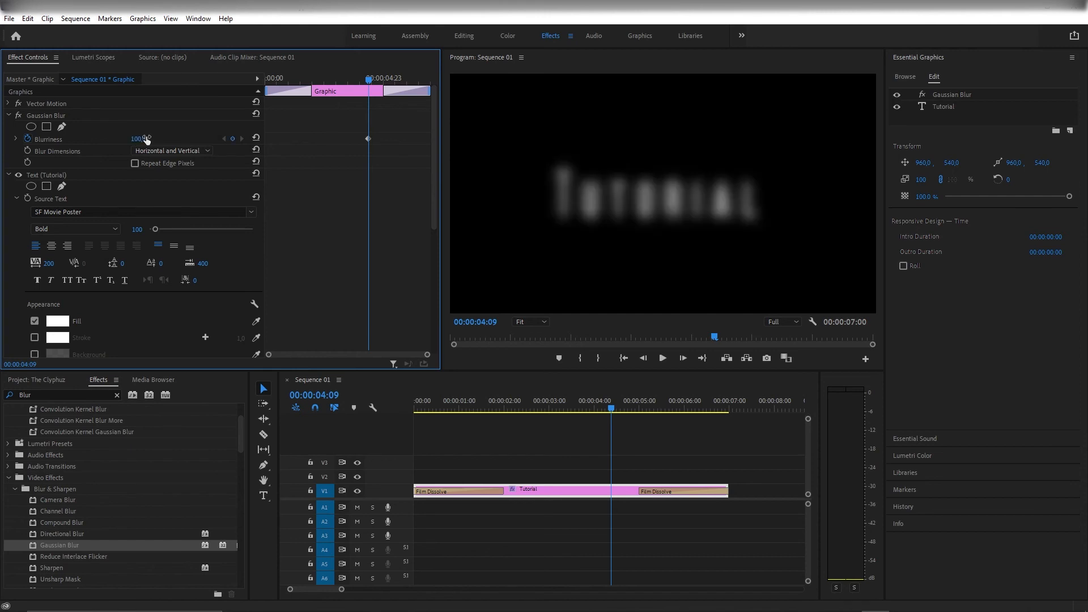
Move the Blurriness keyframe with the value 100 to the very start of the title clip.
mouse_move(612, 409)
mouse_down()
mouse_move(453, 410)
mouse_move(596, 411)
mouse_up()
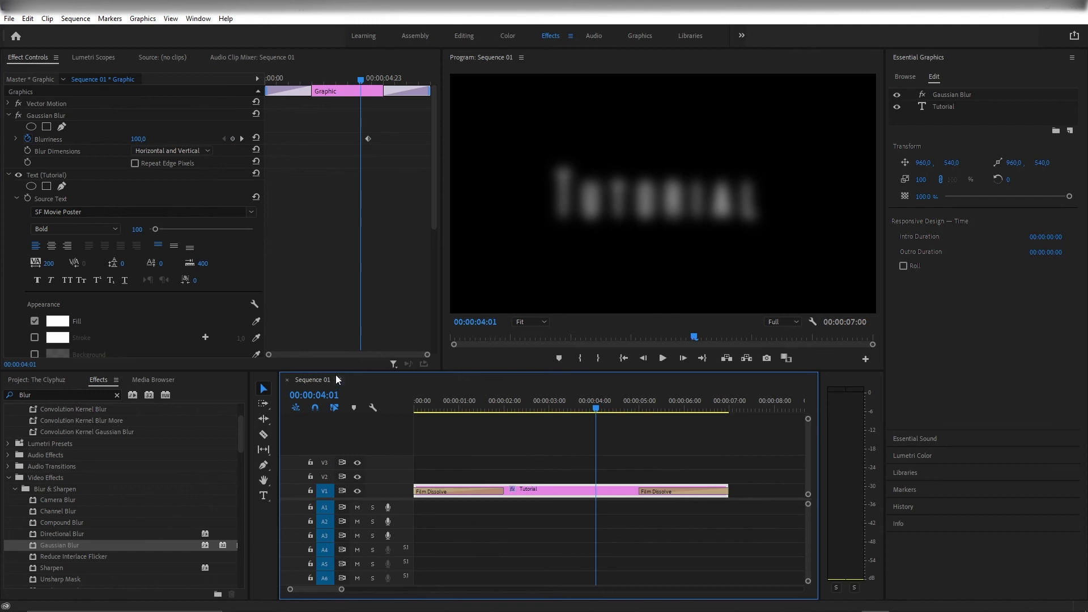
click(380, 227)
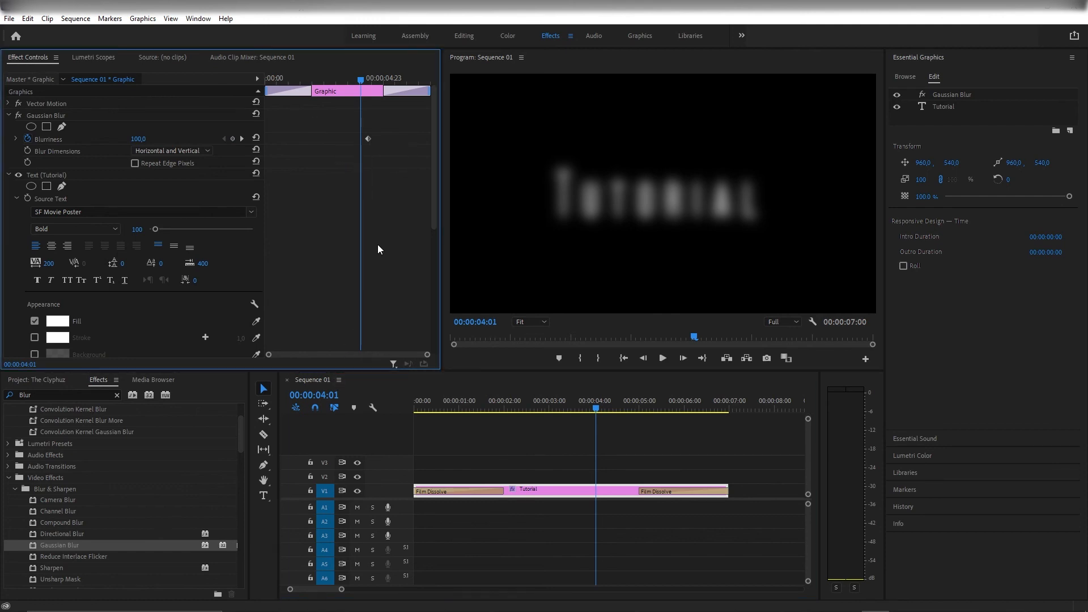
drag(377, 244, 338, 135)
drag(369, 139, 264, 142)
Set Blurriness to 0 at 00:00:02:12 to create a second keyframe where the title is sharp.
drag(311, 81, 325, 84)
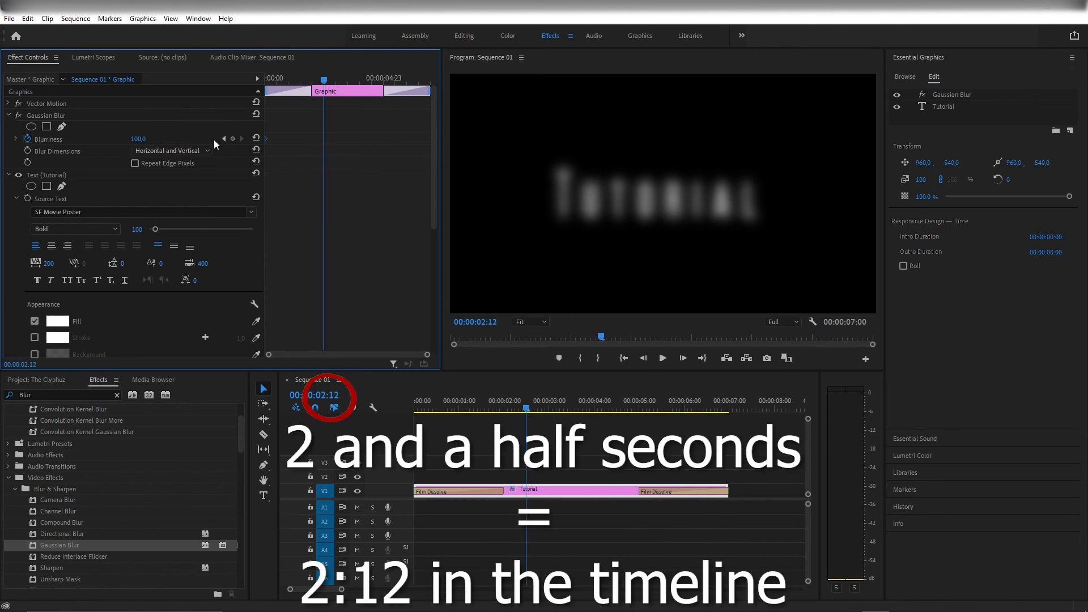
drag(143, 139, 149, 139)
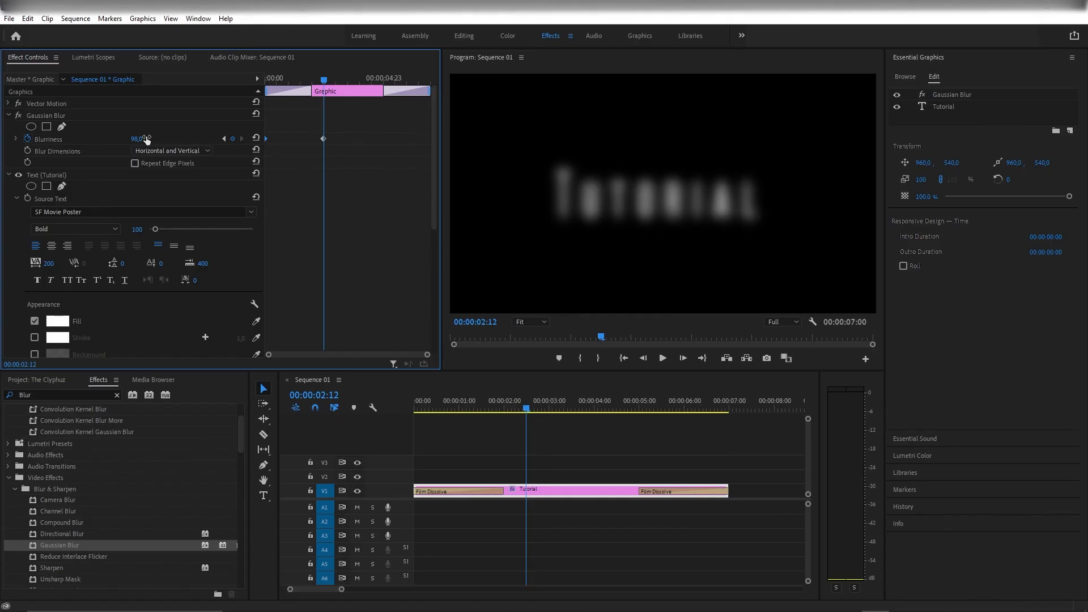
click(146, 139)
text(0)
key(Return)
Add a Blurriness keyframe at 00:00:04:12 that holds the current value.
mouse_move(535, 407)
mouse_down()
mouse_move(416, 414)
mouse_move(577, 416)
mouse_move(477, 416)
mouse_move(551, 414)
mouse_up()
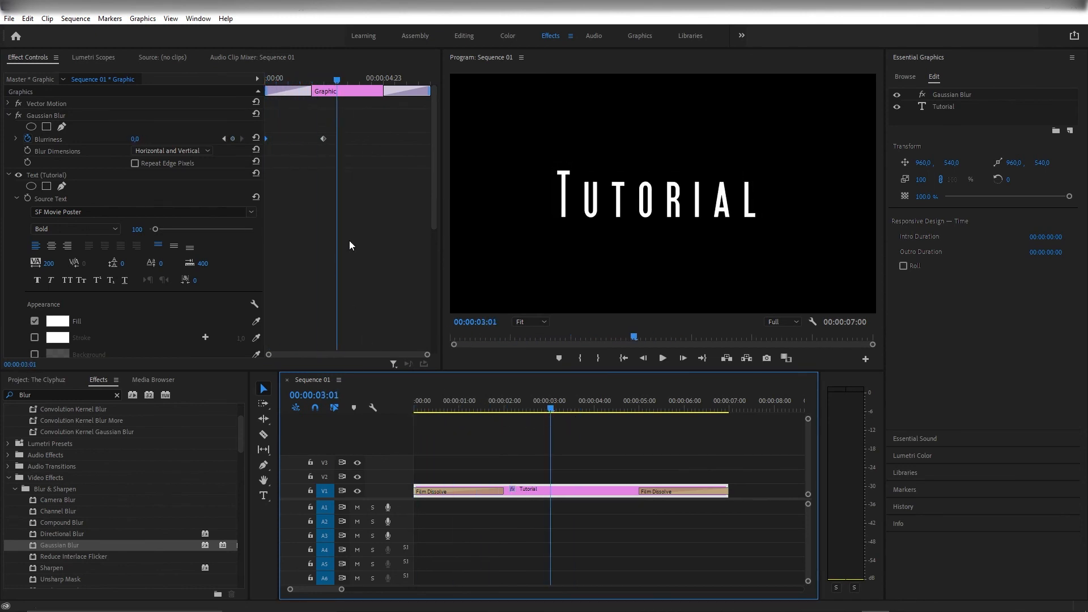
drag(356, 79, 371, 83)
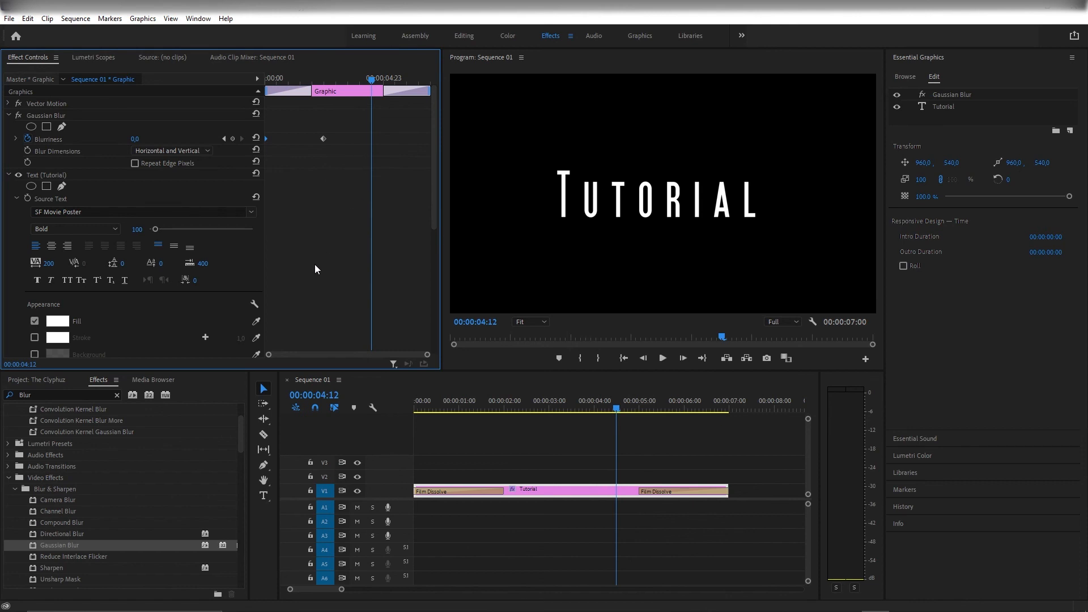
click(231, 140)
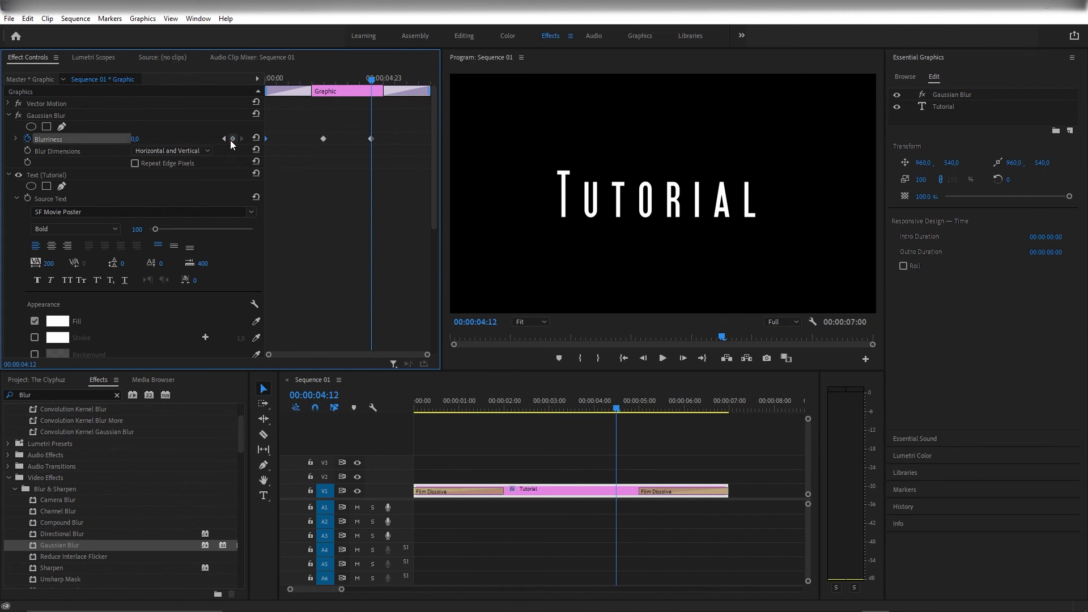
Set the Gaussian Blur's Blurriness to 100 at the clip's end, 00:00:07:00, and scrub through the title to review the blur.
drag(372, 78, 440, 84)
click(139, 139)
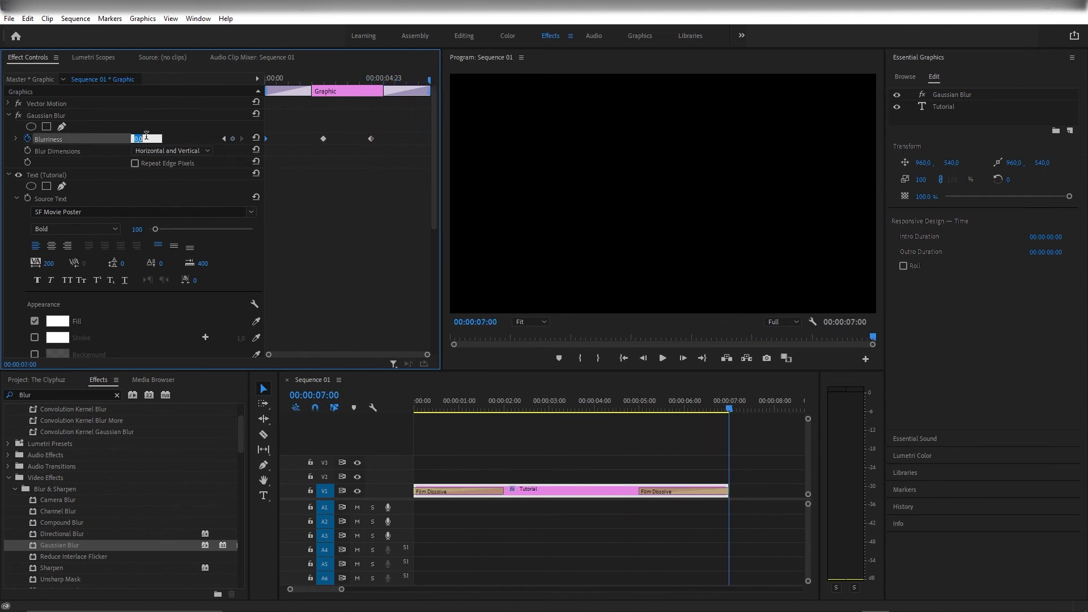
text(100)
key(Return)
drag(556, 407, 737, 406)
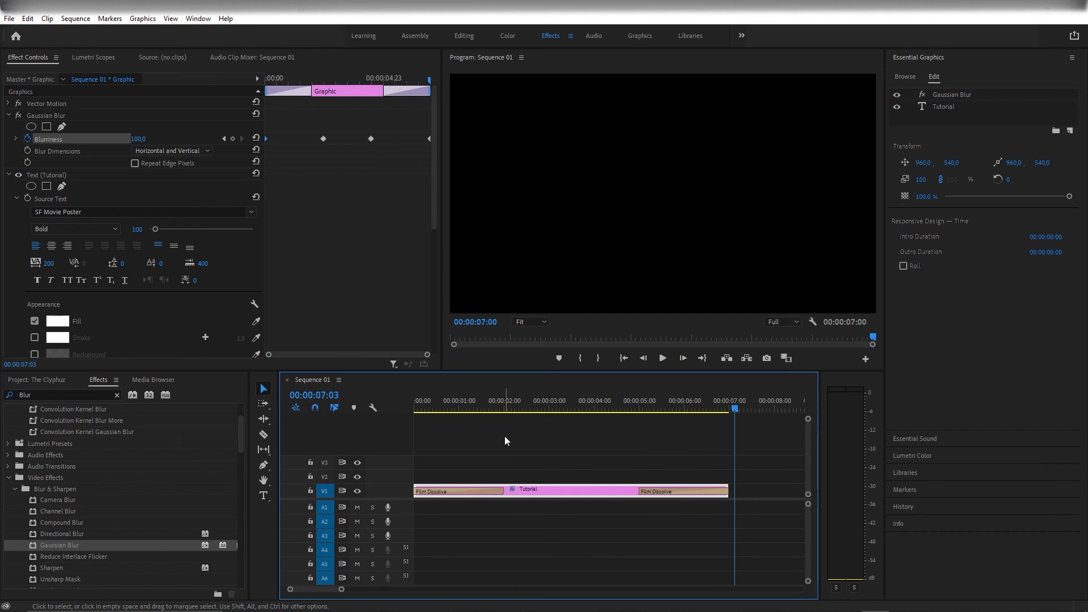
Enable Scale keyframing in the Tutorial text's transform properties and move the new keyframe to the very start of the clip.
drag(560, 409, 588, 415)
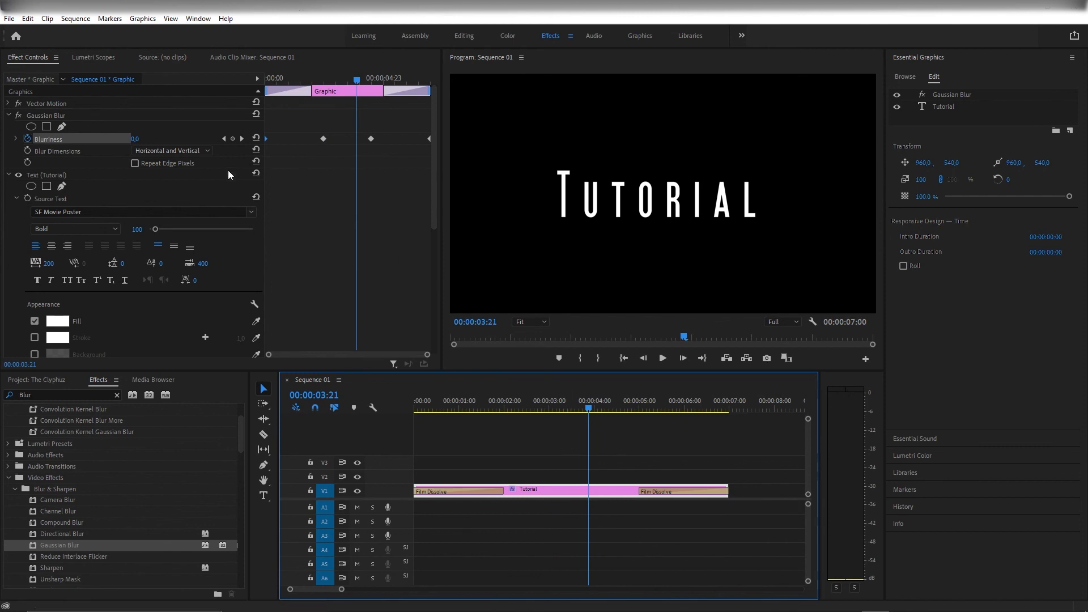
click(297, 231)
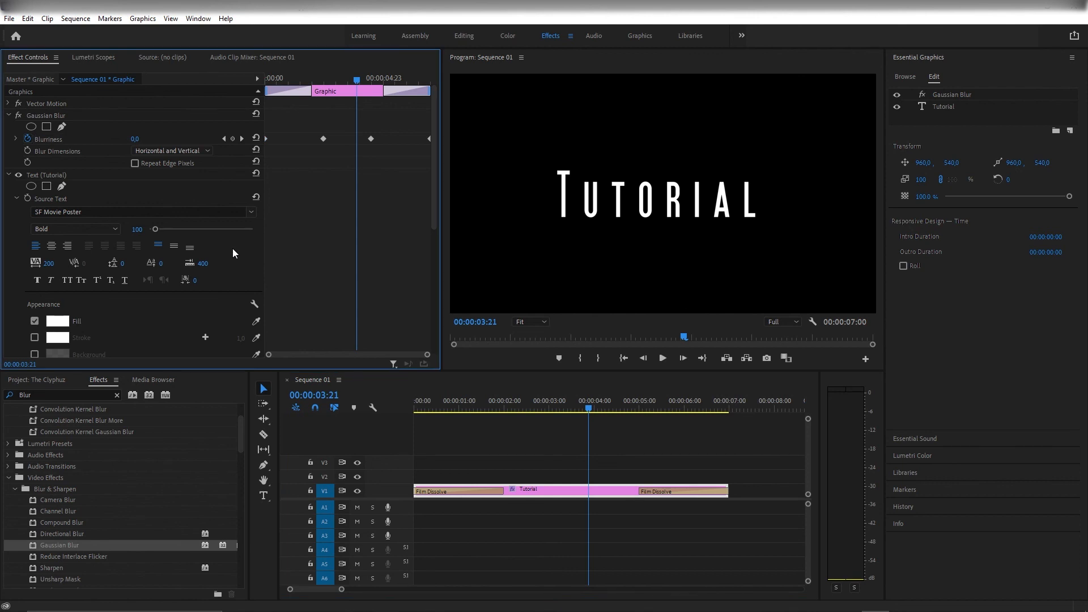
scroll(233, 249, down, 4)
scroll(233, 250, down, 3)
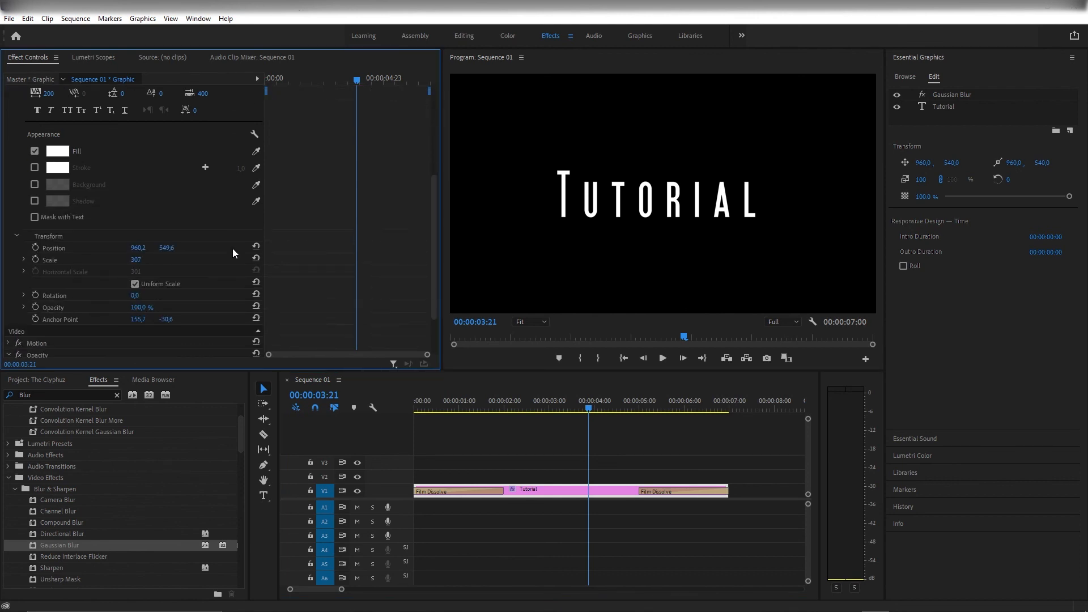
click(36, 259)
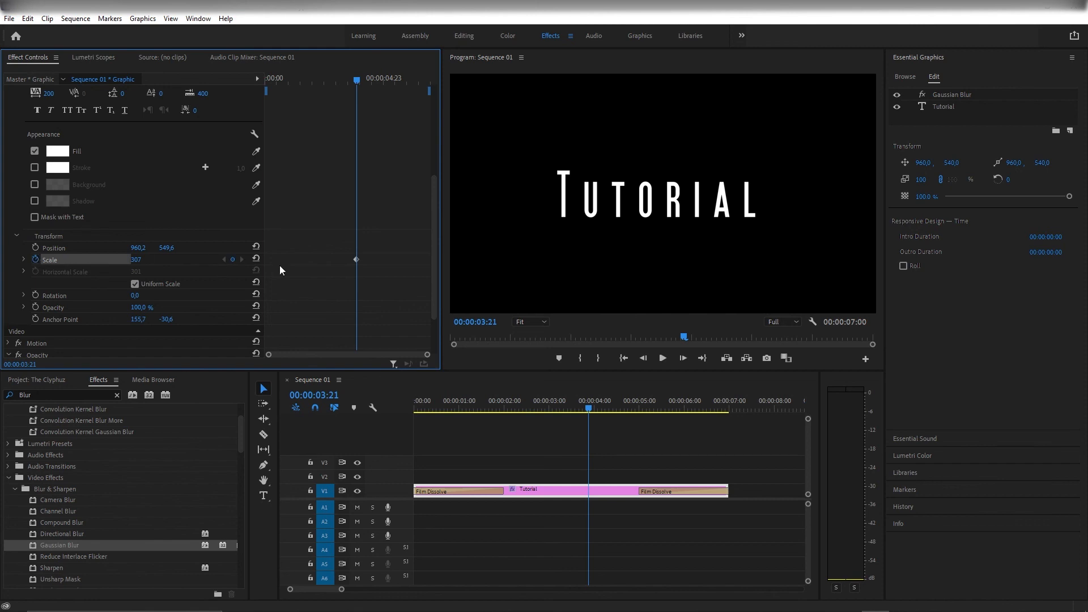
drag(391, 302, 287, 227)
drag(356, 259, 265, 260)
Set the text's Scale to 347 at the clip's end, 00:00:07:00, and play the title animation from the start.
drag(348, 77, 430, 80)
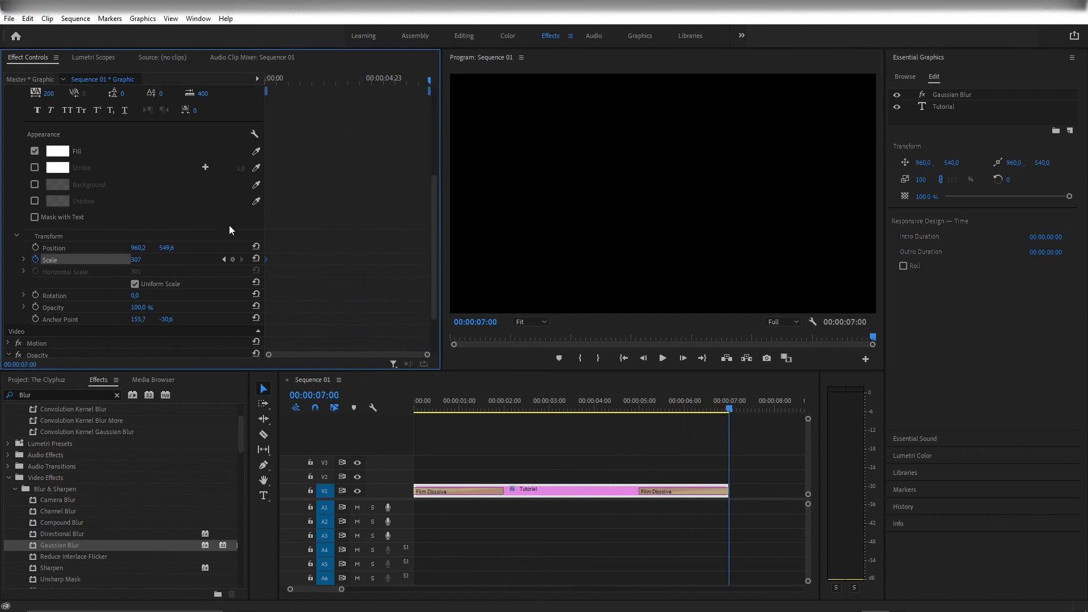
click(145, 259)
text(347)
key(Return)
drag(466, 402, 386, 421)
key(space)
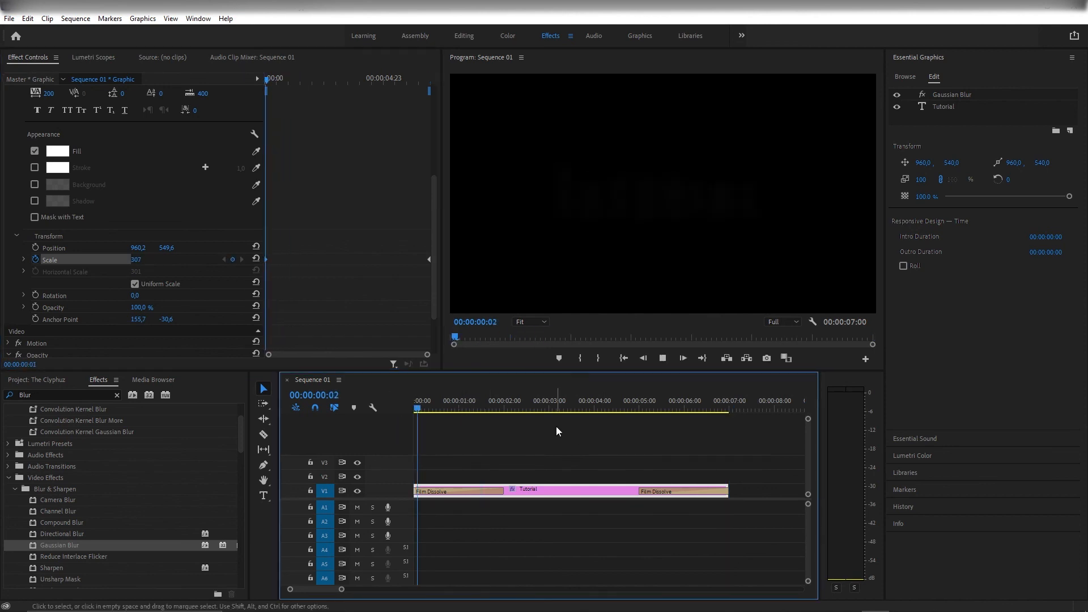